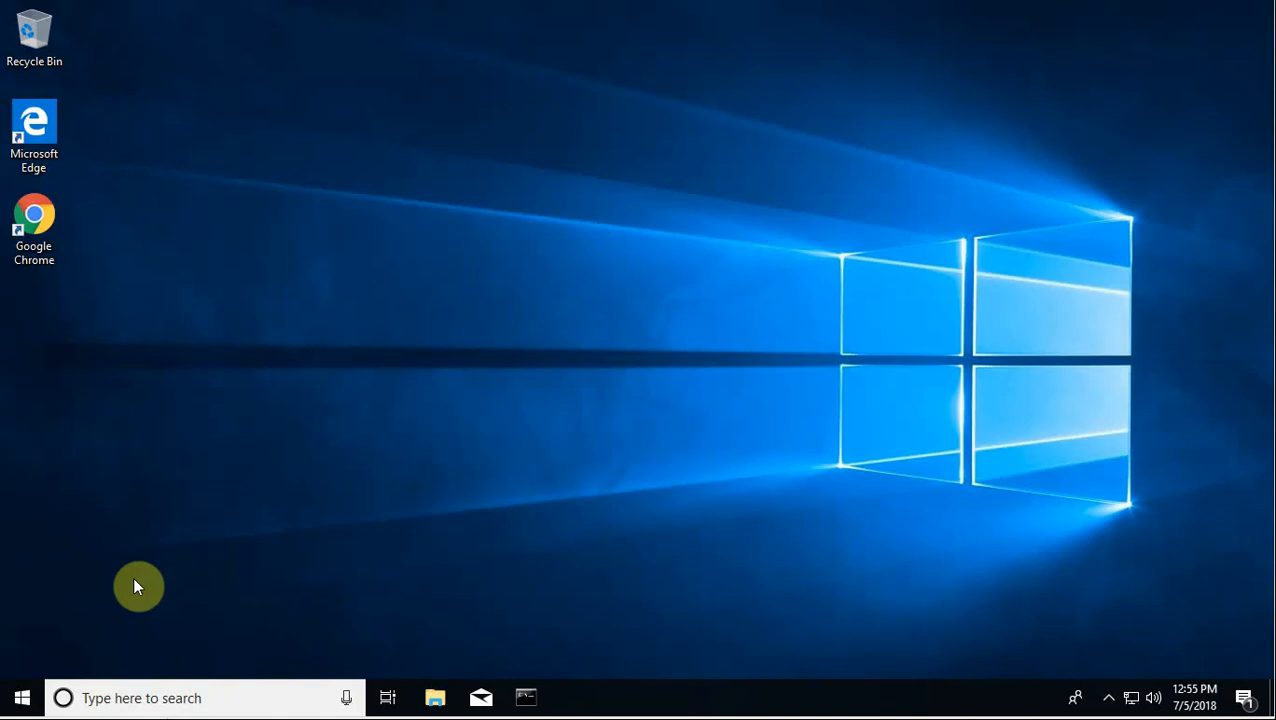
Step: Open the Local Group Policy Editor by running gpedit.msc, maximize its window, and widen the policy tree
right_click(22, 698)
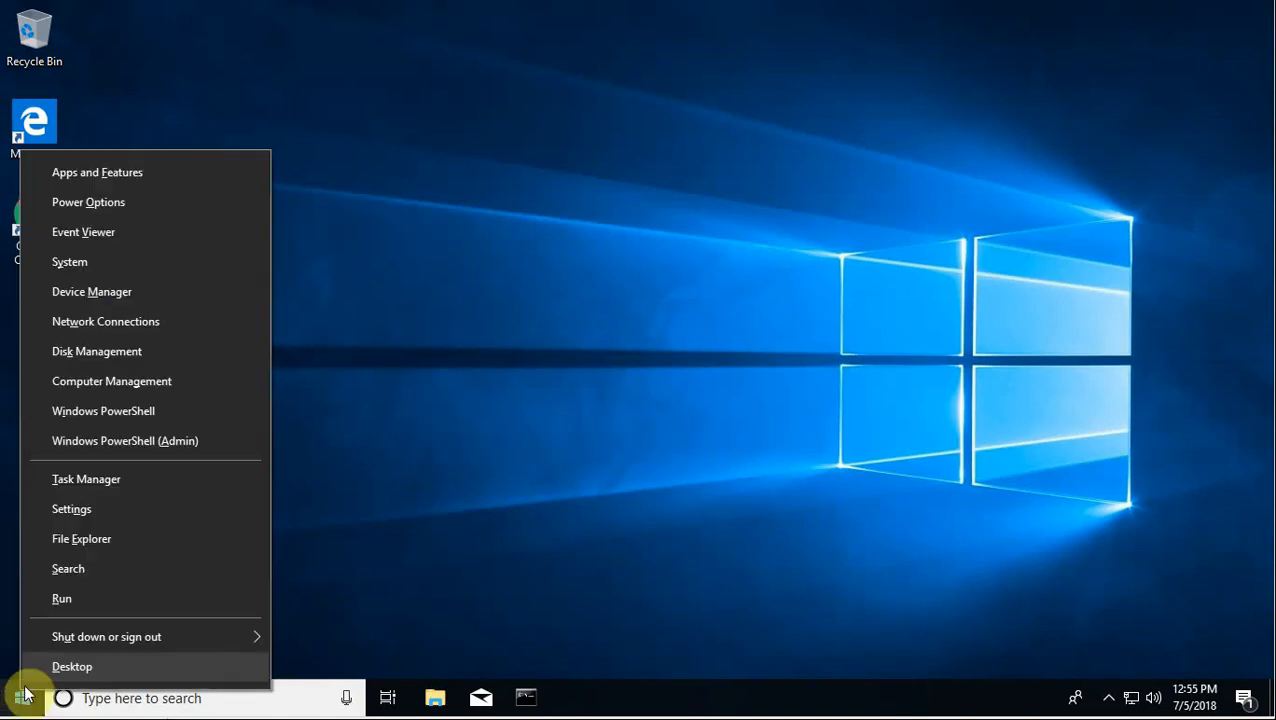
click(91, 597)
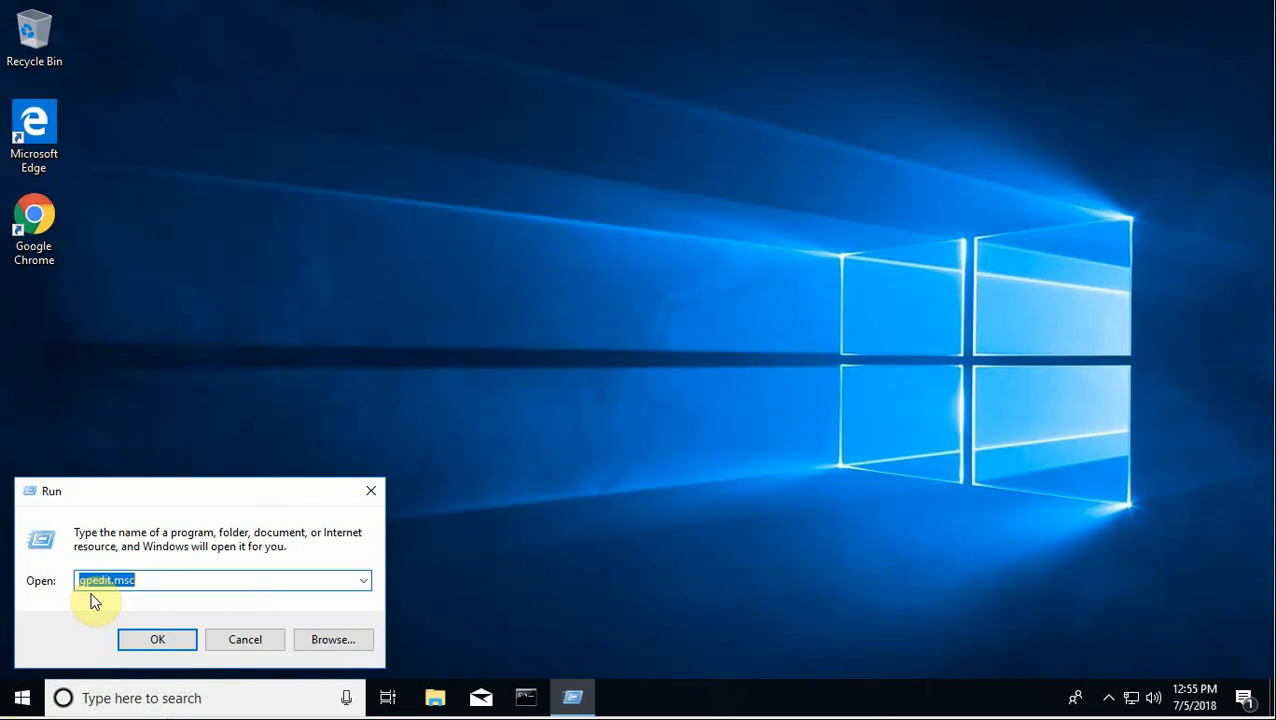
click(131, 640)
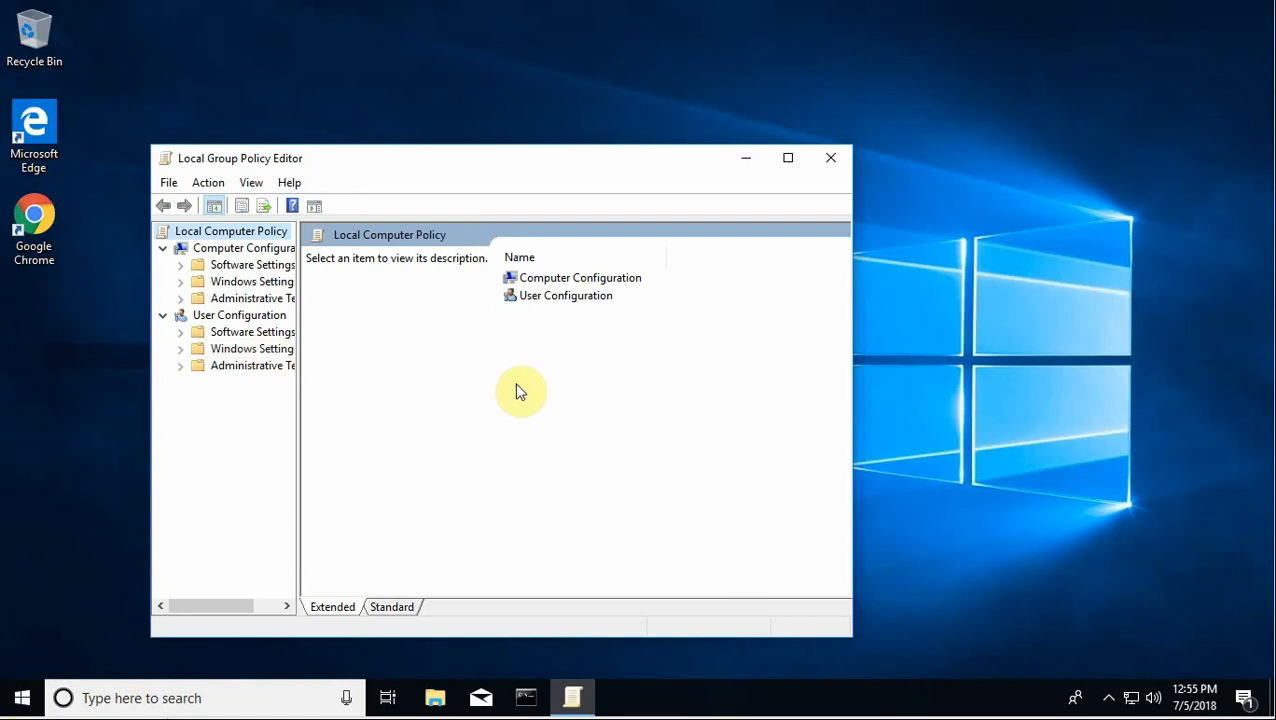
click(788, 158)
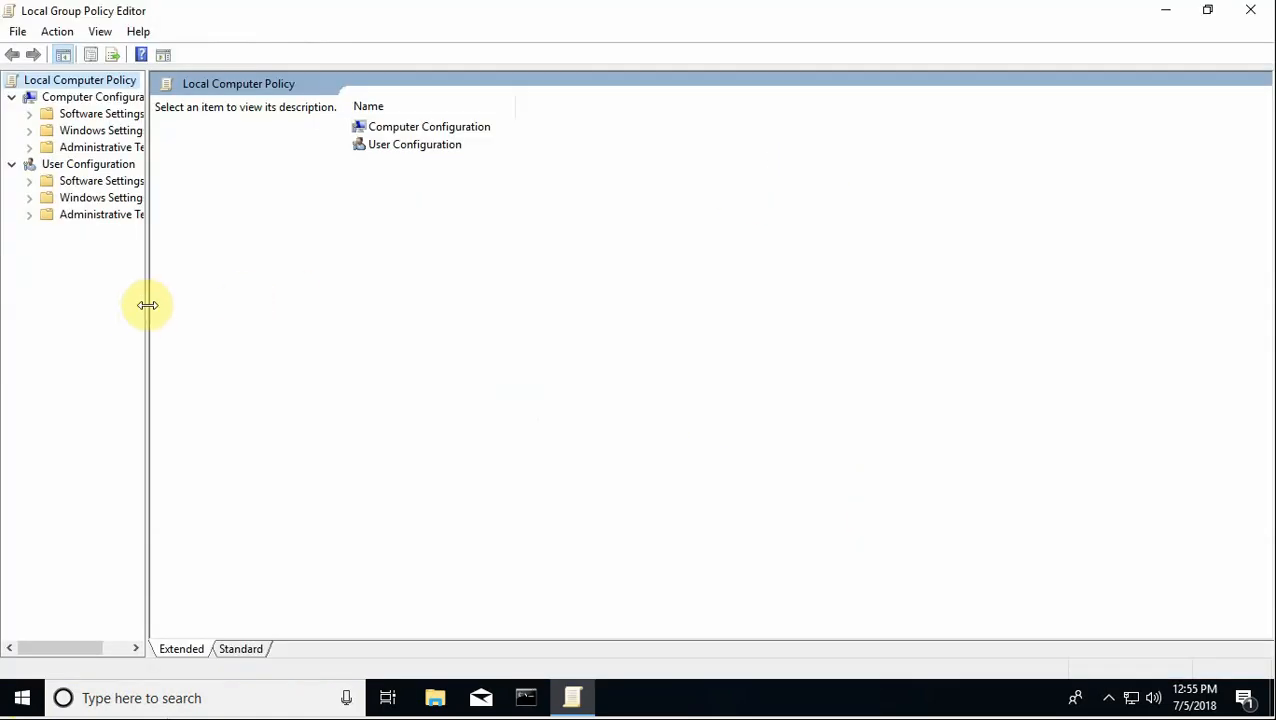
drag(147, 305, 222, 310)
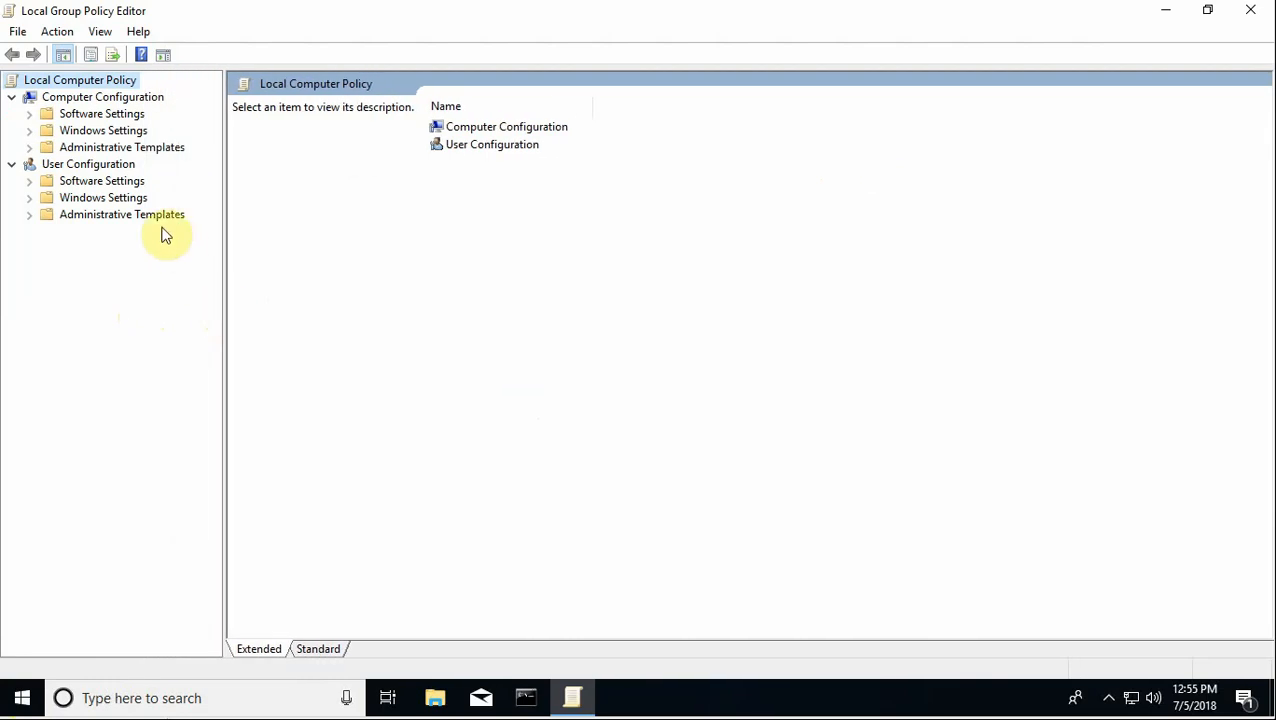
Step: Open Windows Update under Computer Configuration, Administrative Templates, Windows Components, and sort its policies by setting name
click(29, 149)
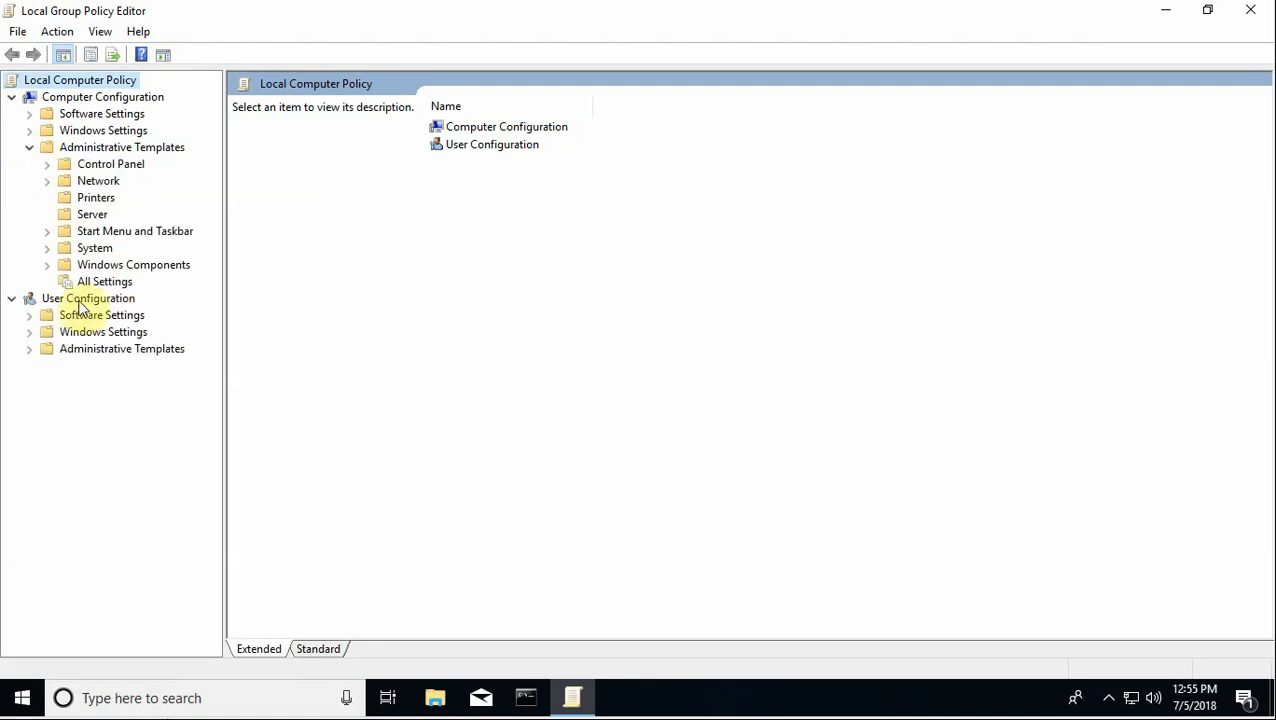
click(48, 266)
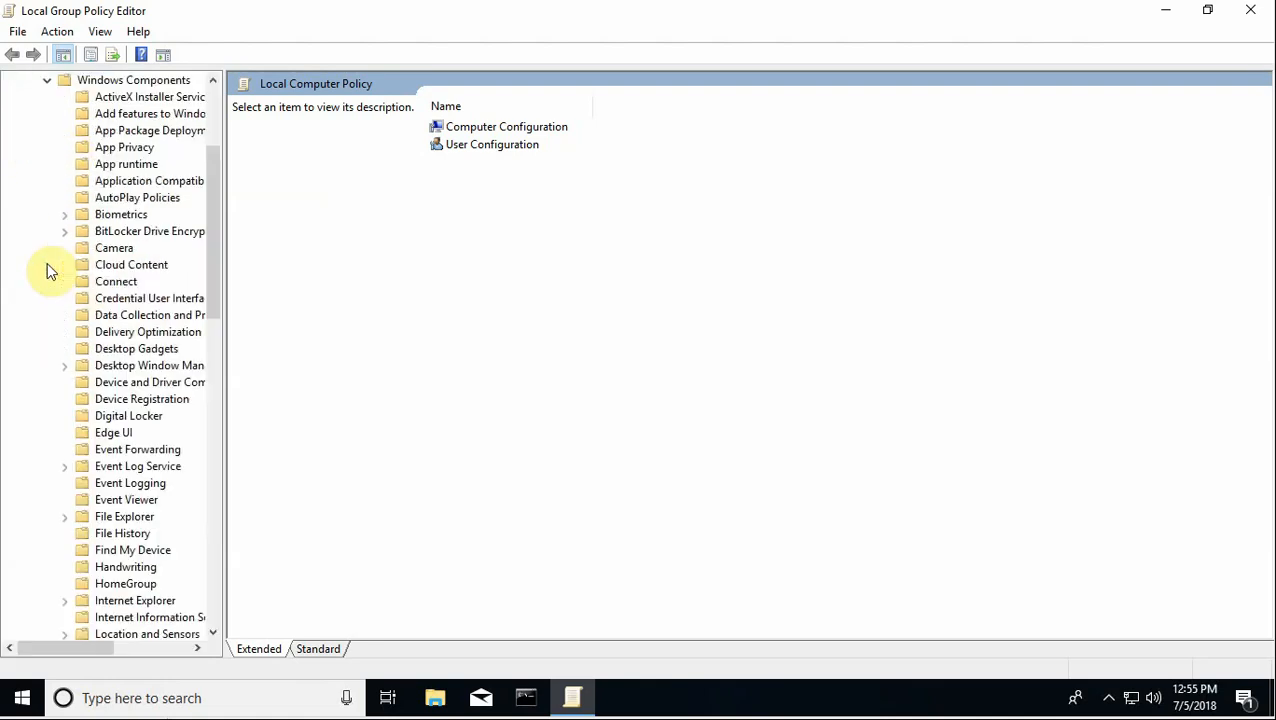
drag(214, 177, 206, 512)
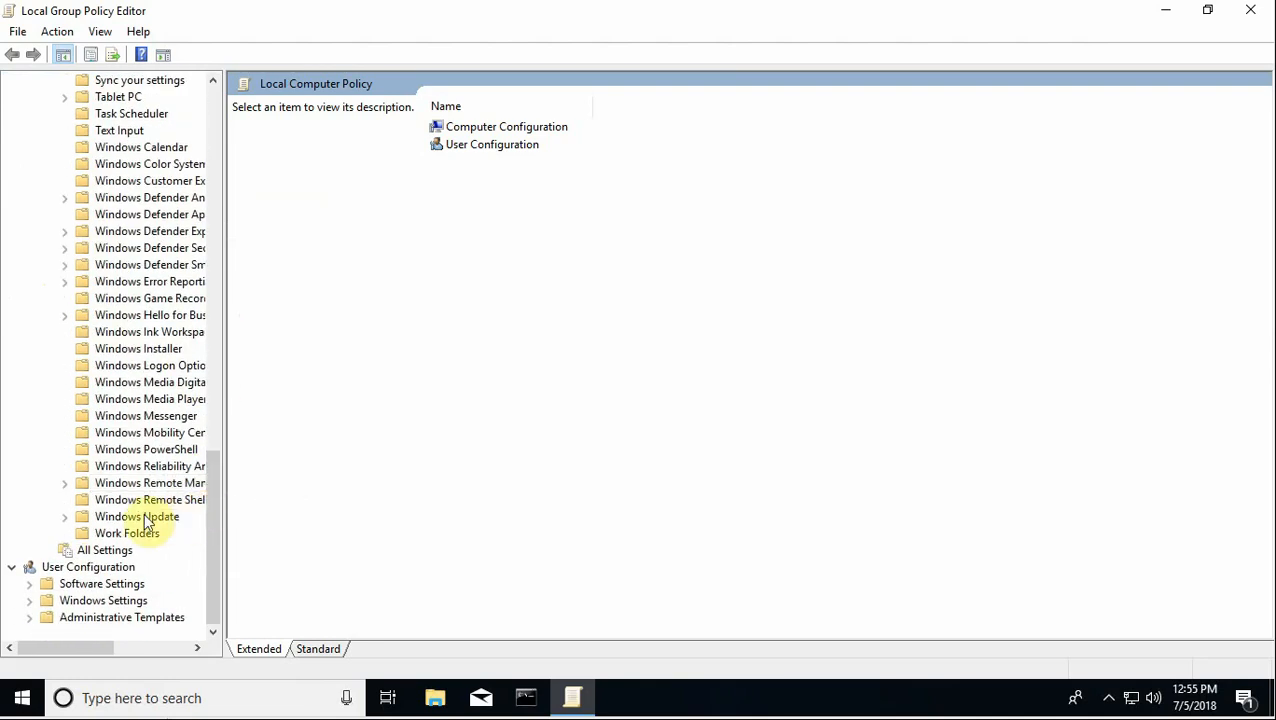
click(130, 517)
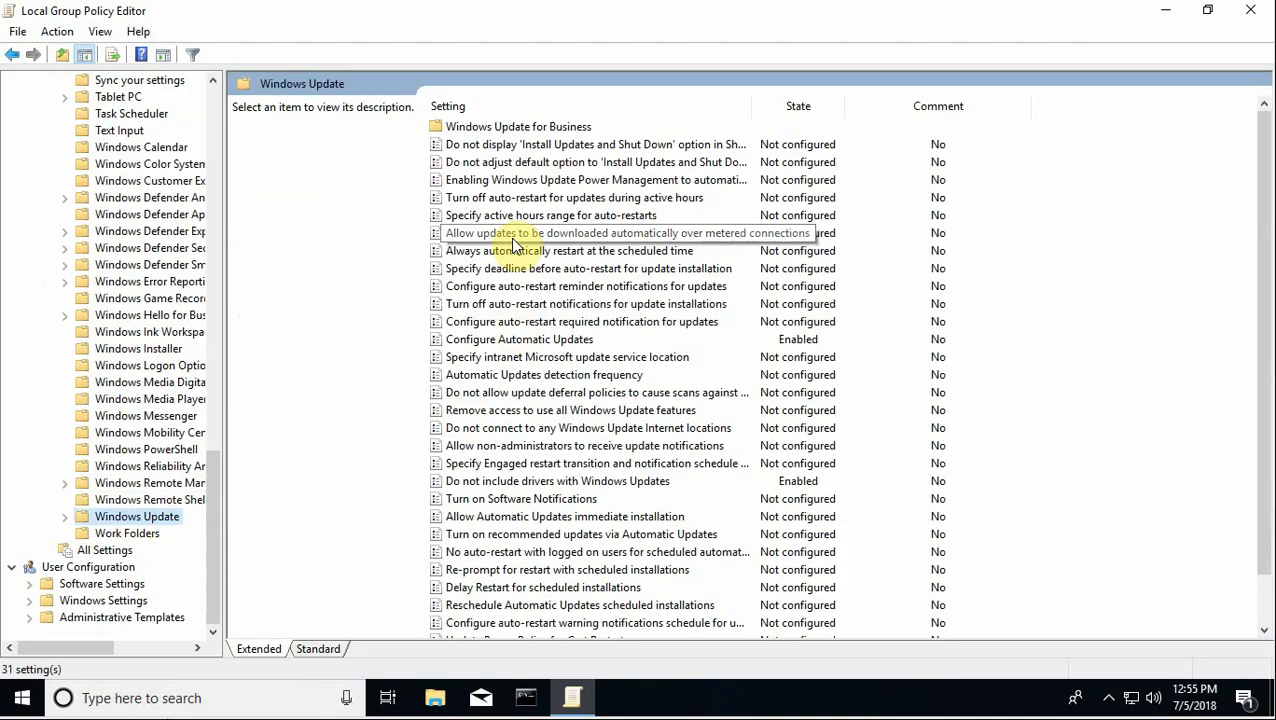
click(531, 109)
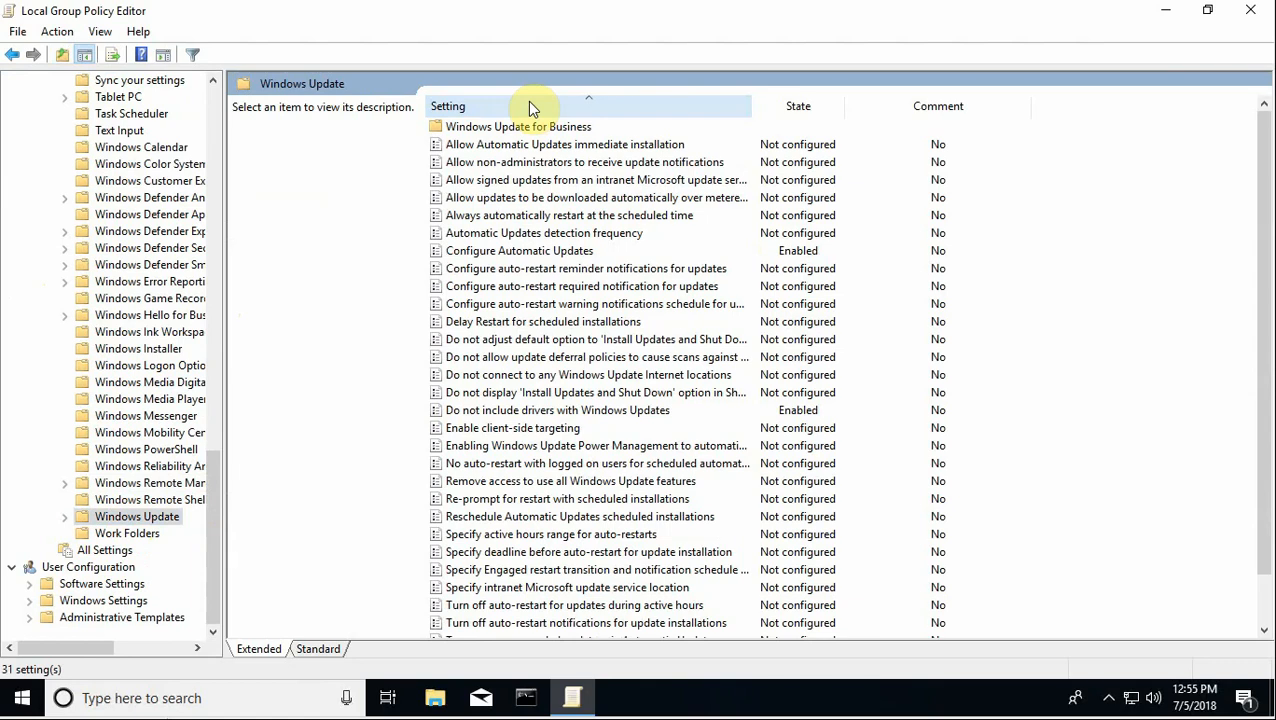
Step: Open the Configure Automatic Updates policy and set automatic updating to "2 - Notify for download and auto install"
click(519, 252)
double_click(519, 251)
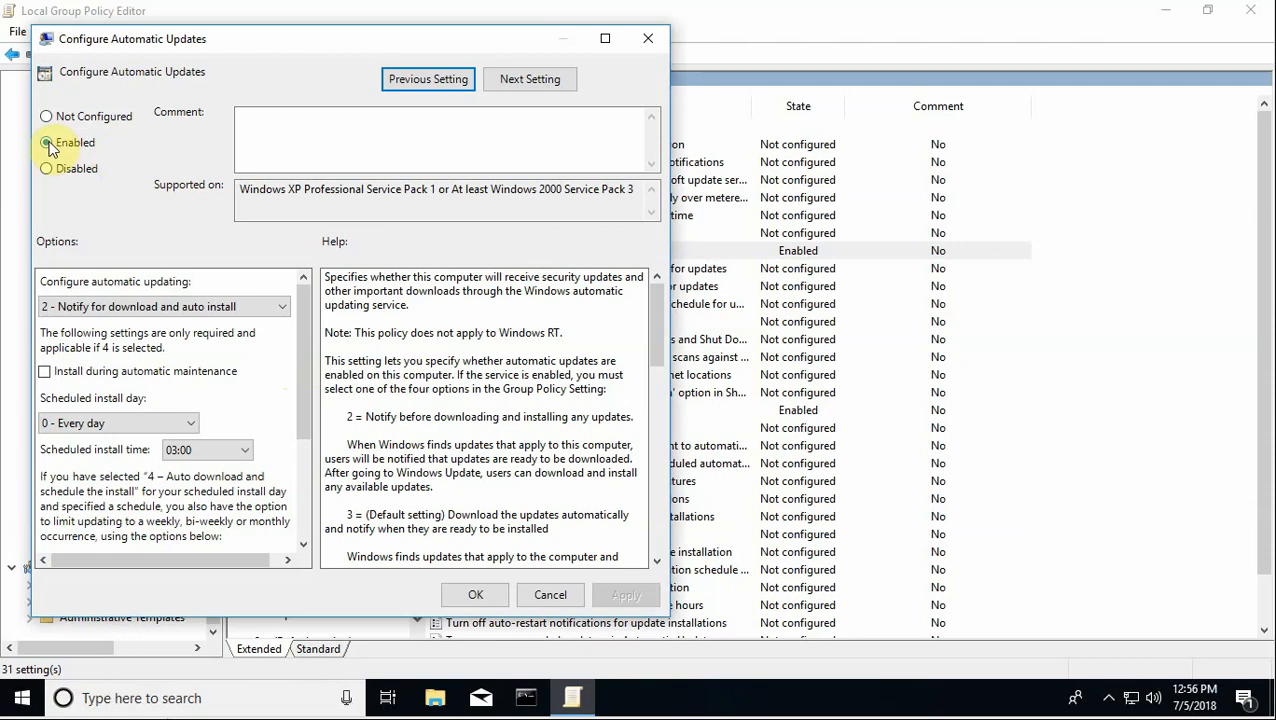
click(287, 307)
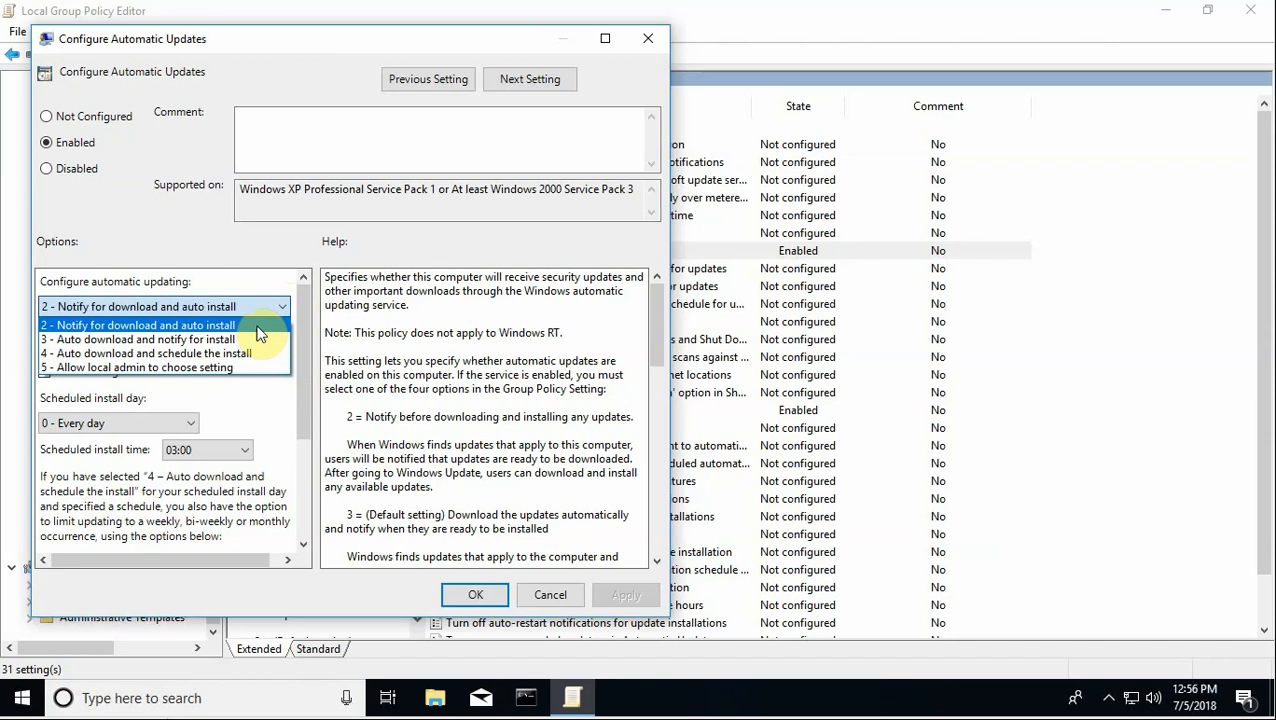
click(258, 326)
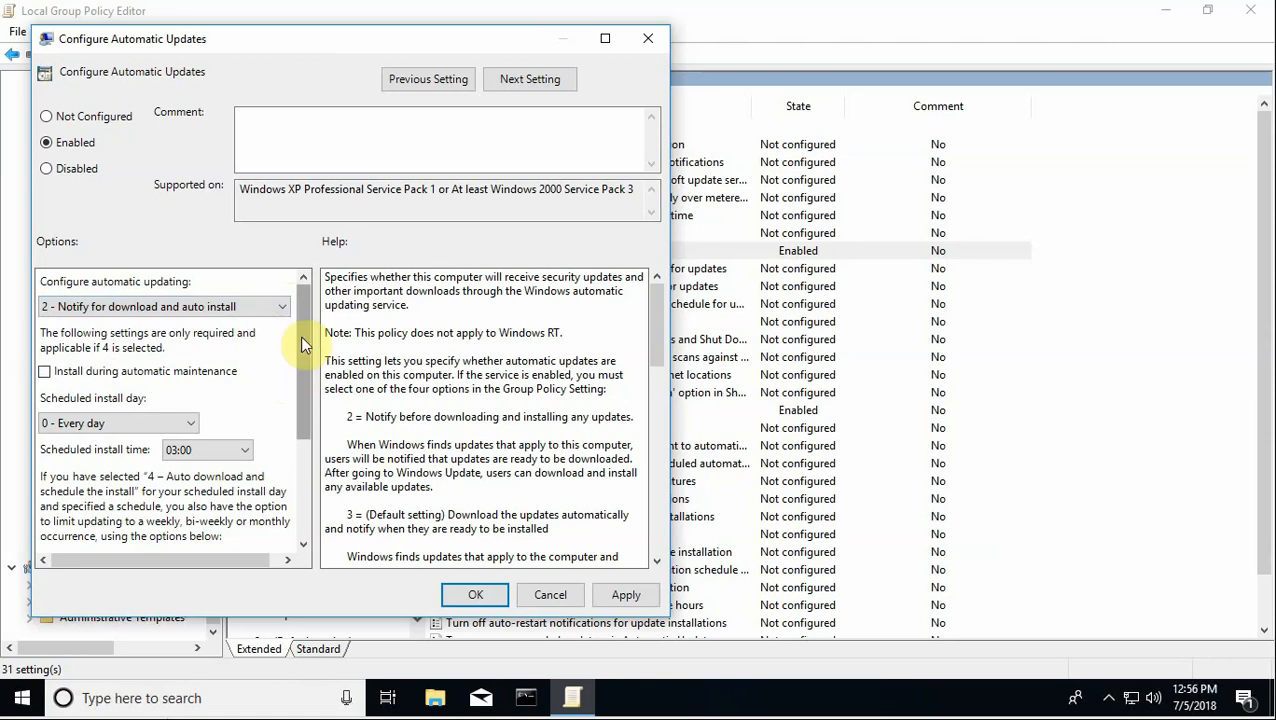
Step: Limit the update schedule to the third and fourth weeks of the month instead of every week
drag(300, 335, 303, 437)
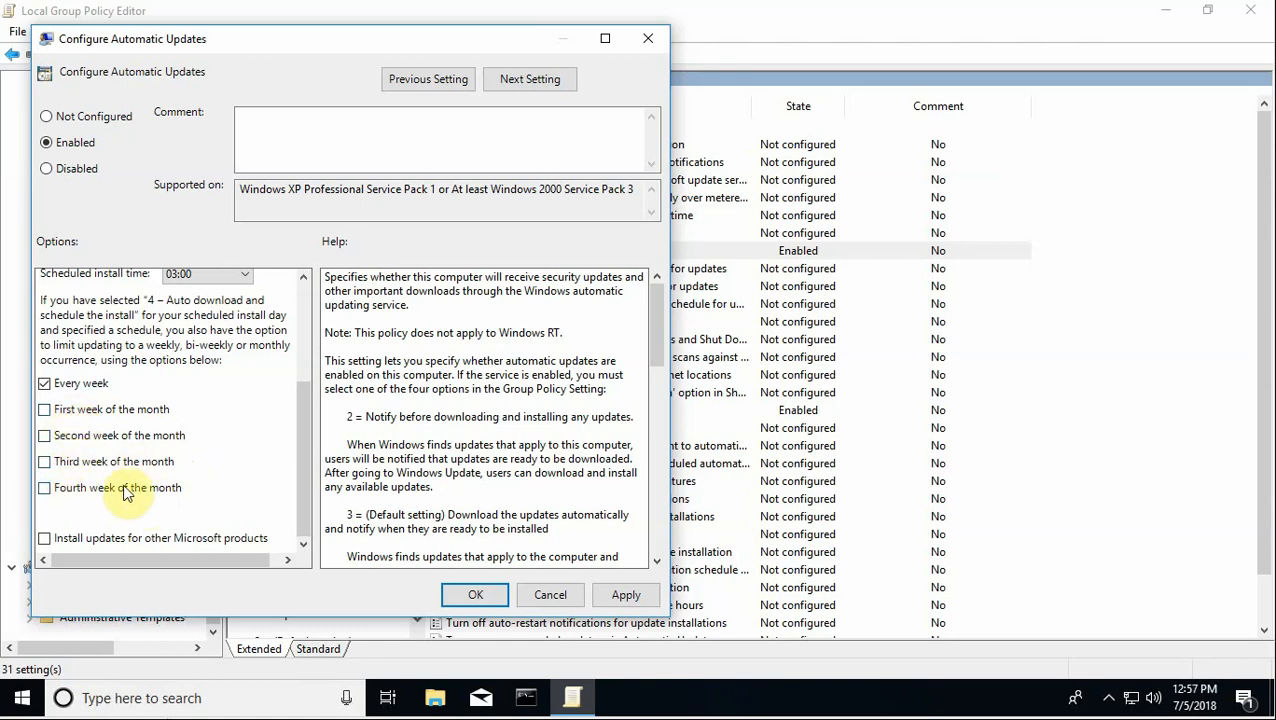
click(45, 384)
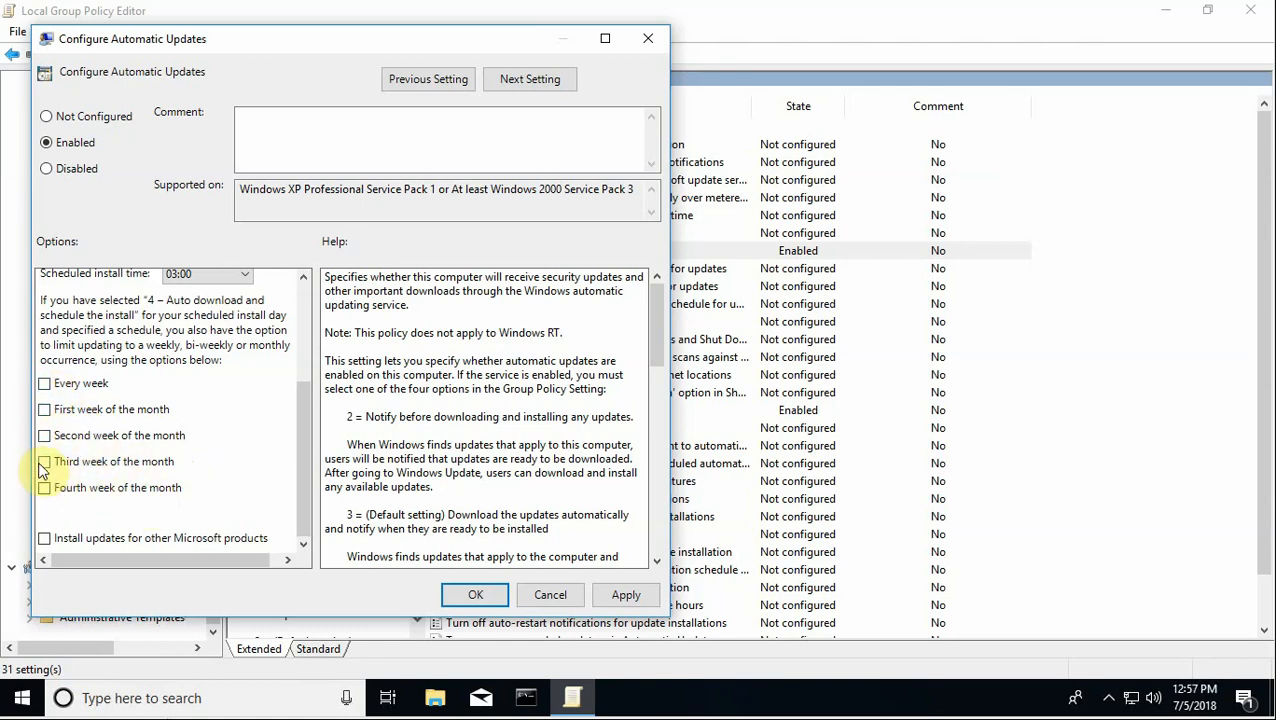
click(44, 462)
click(44, 488)
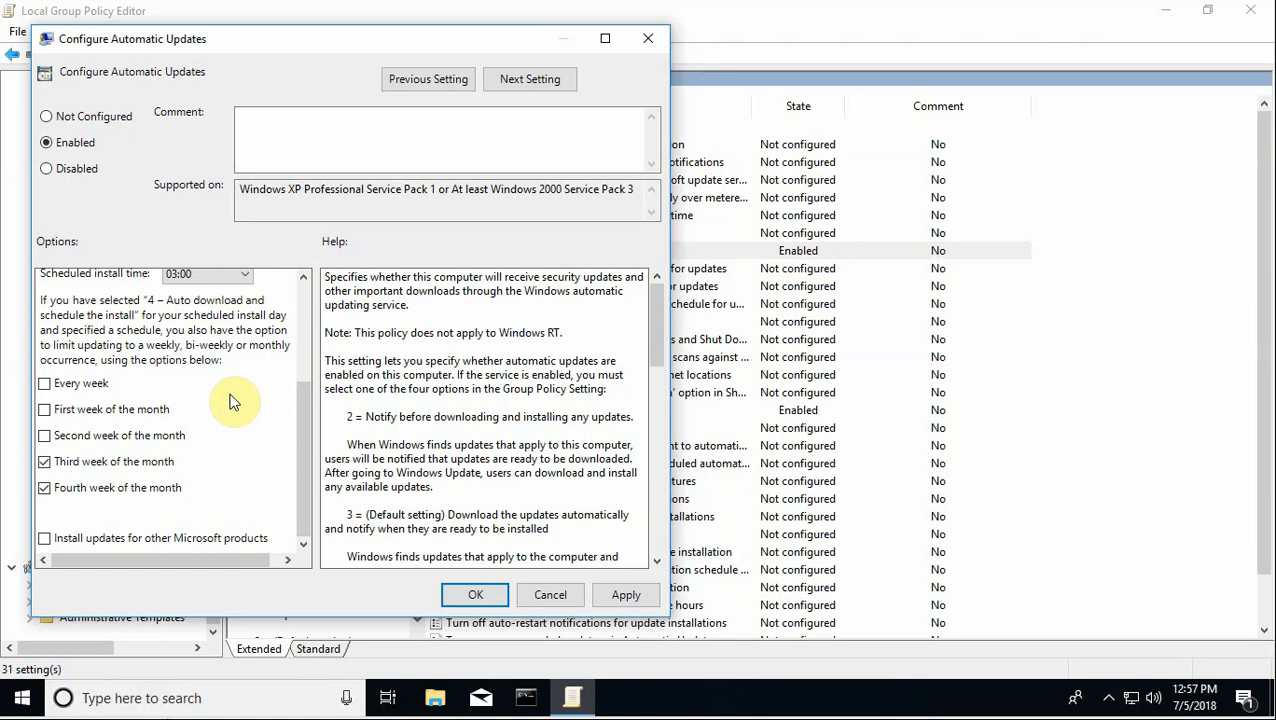
Step: Set the update schedule back to every week, clear the third and fourth weeks, and save the Configure Automatic Updates policy
click(44, 383)
click(44, 462)
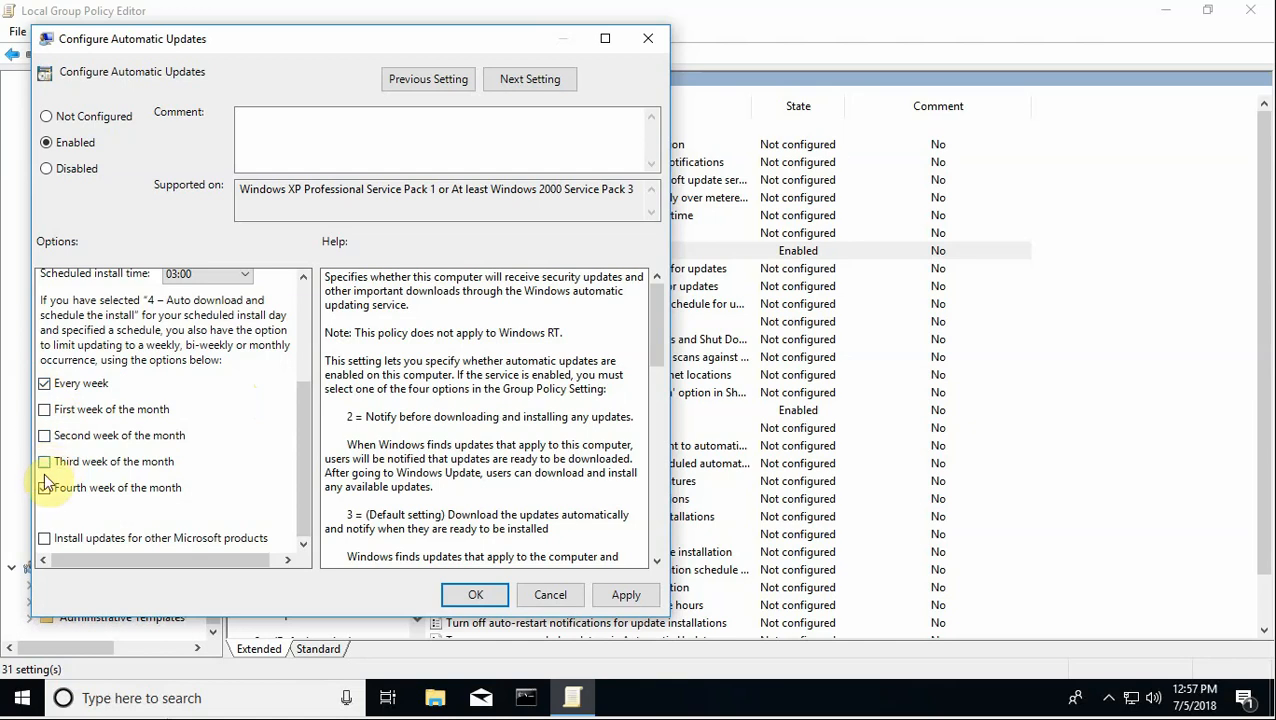
click(44, 488)
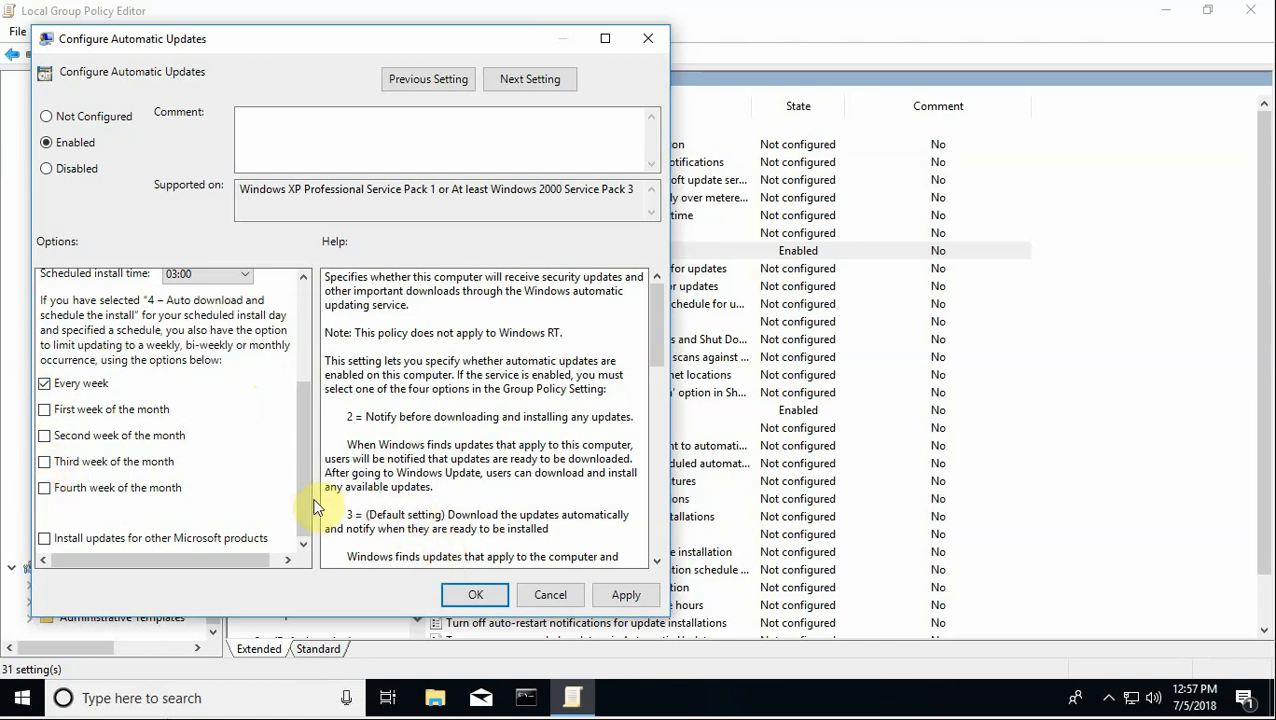
drag(302, 427, 302, 335)
click(470, 594)
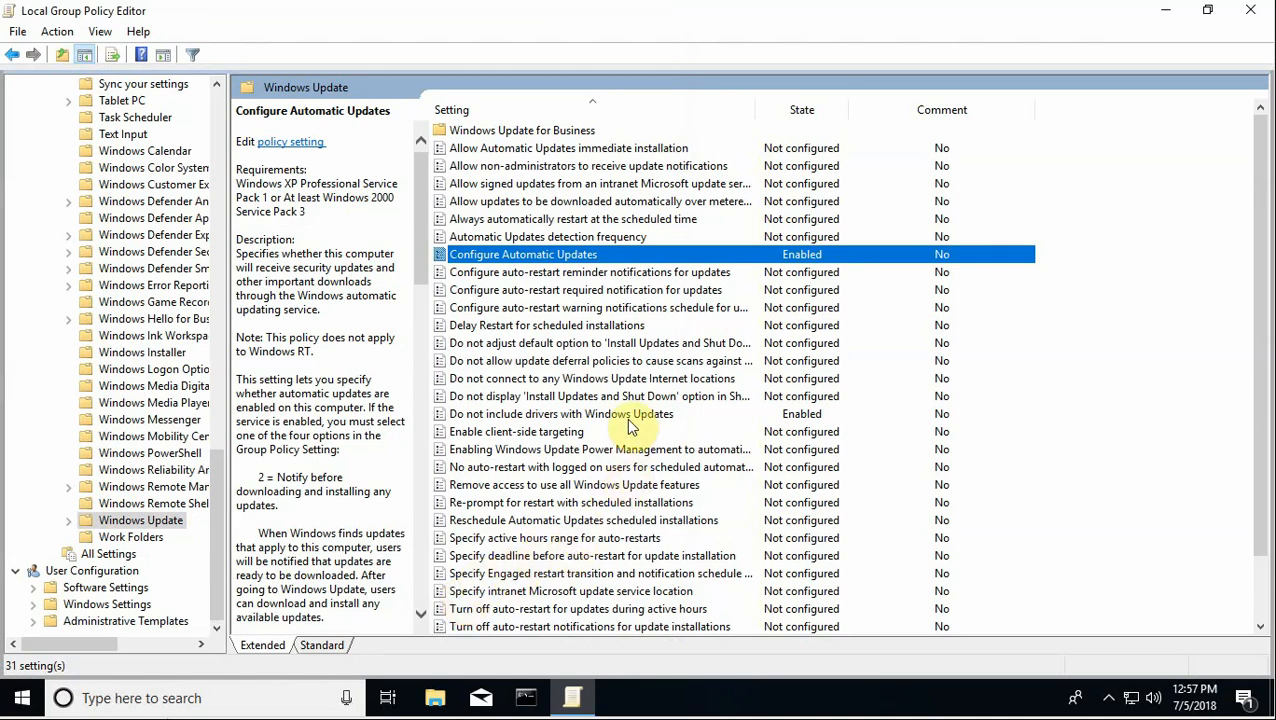
Step: Review the "Do not include drivers with Windows Updates" policy, close it, and look through the remaining Windows Update policies
double_click(570, 414)
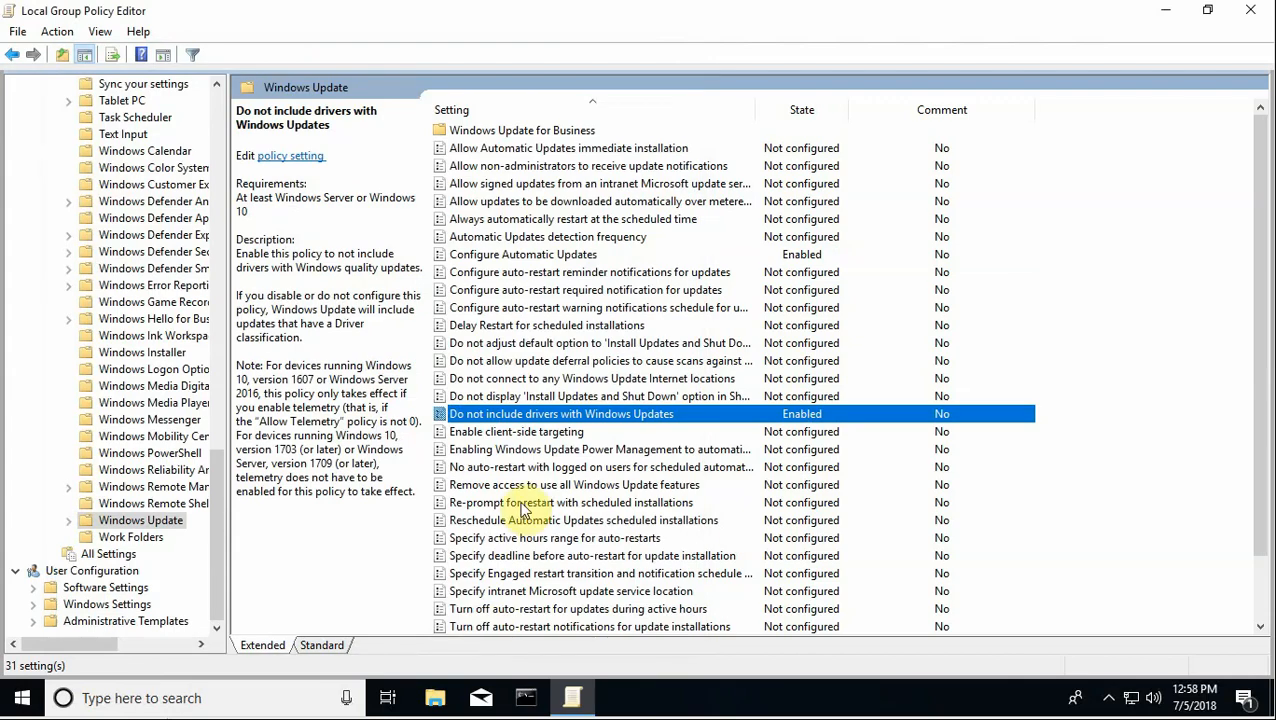
click(482, 621)
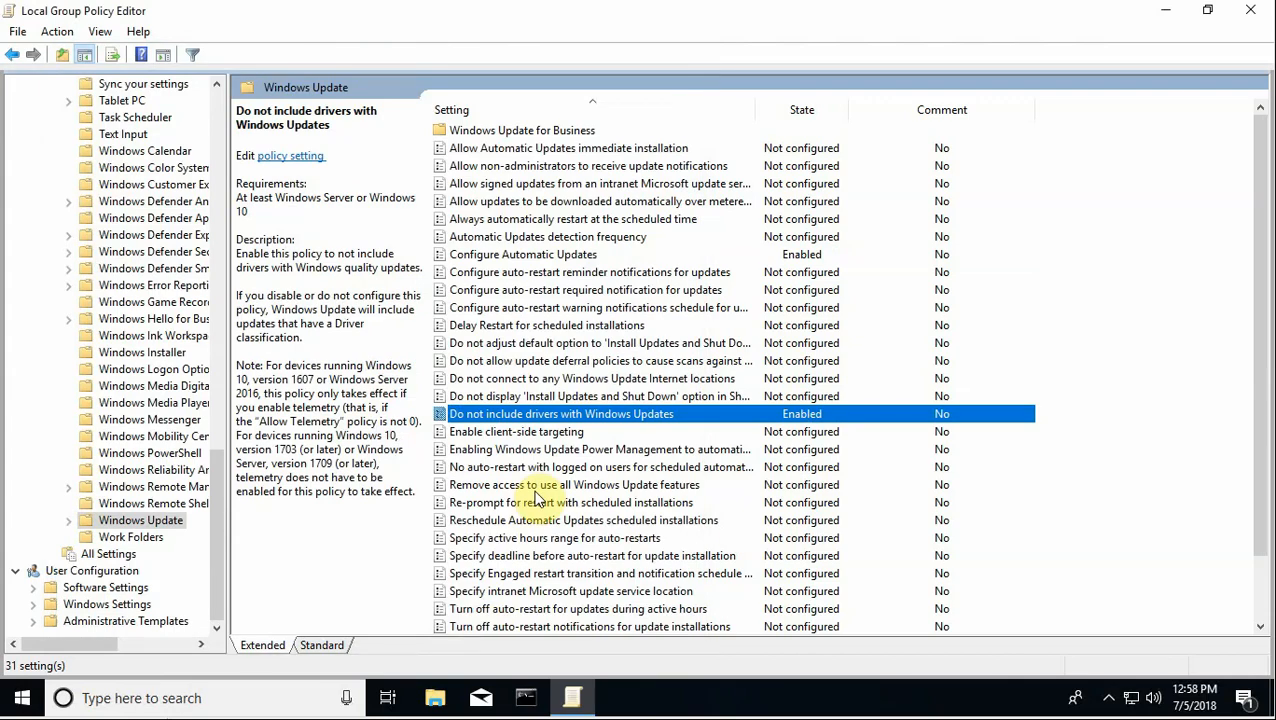
scroll(537, 500, down, 2)
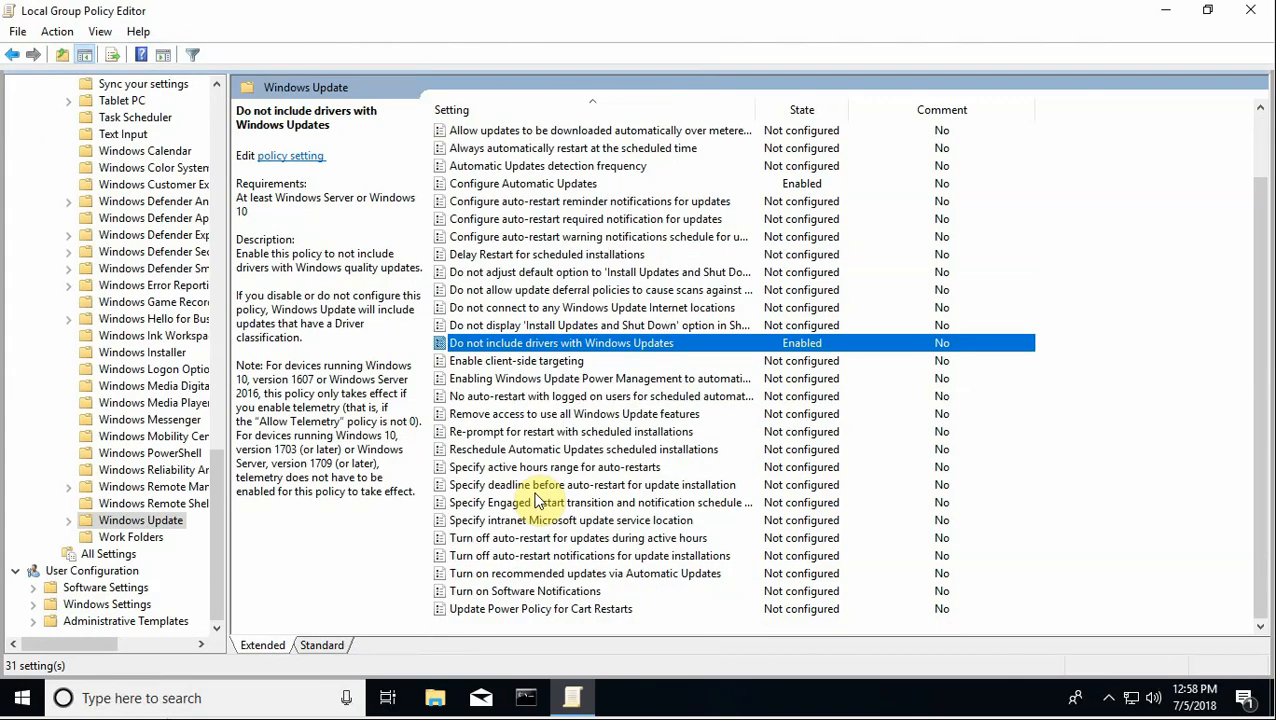
scroll(537, 500, up, 2)
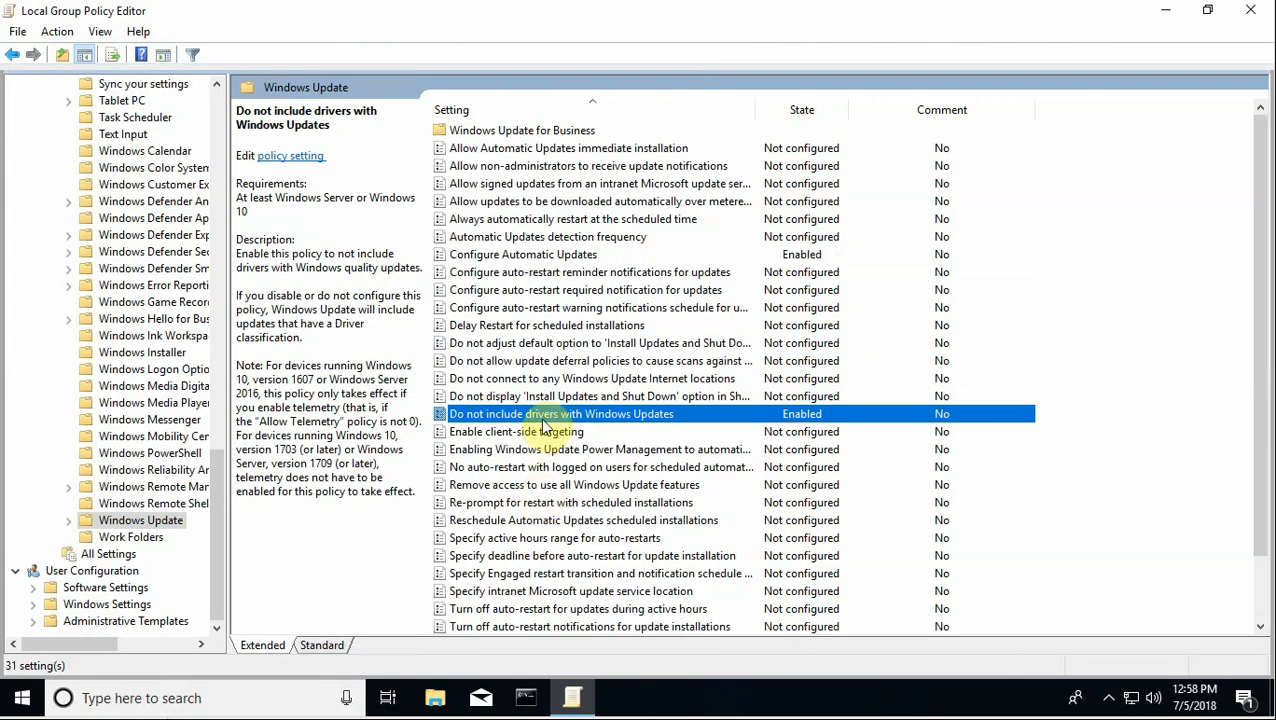
Step: Open the Windows Update for Business folder and view the descriptions of its quality update and feature update policies
double_click(515, 131)
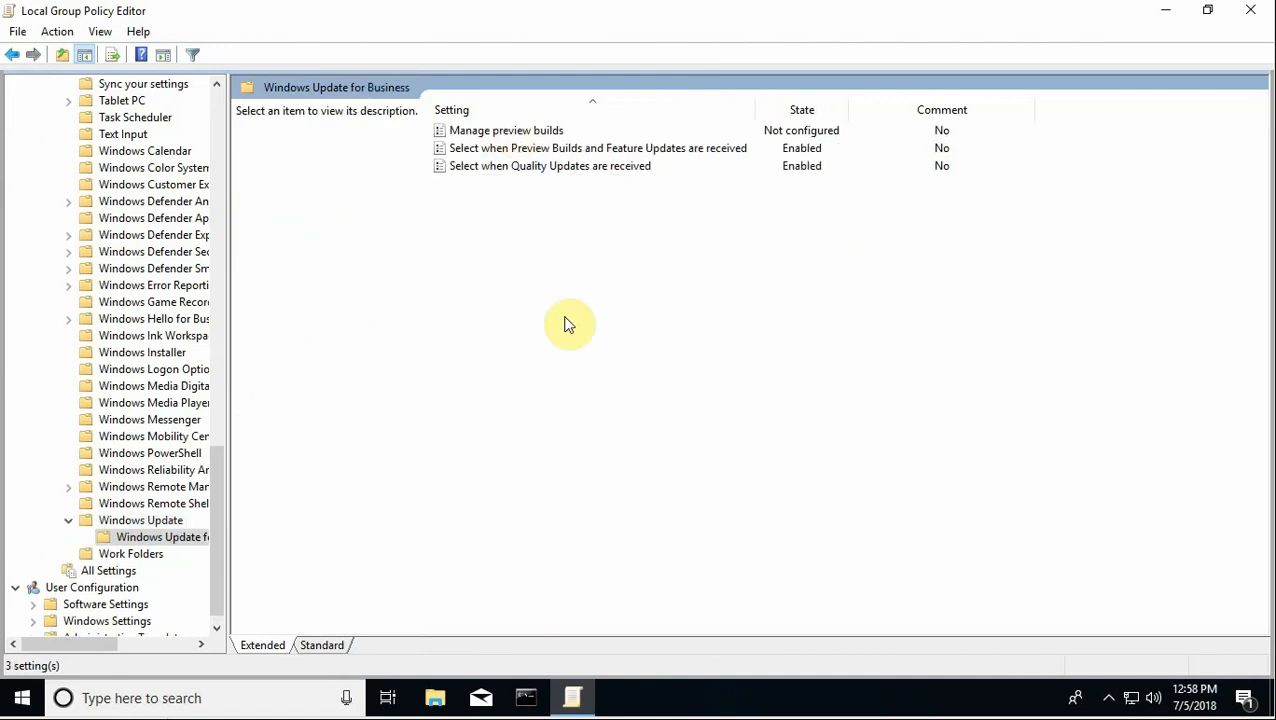
click(523, 152)
click(527, 166)
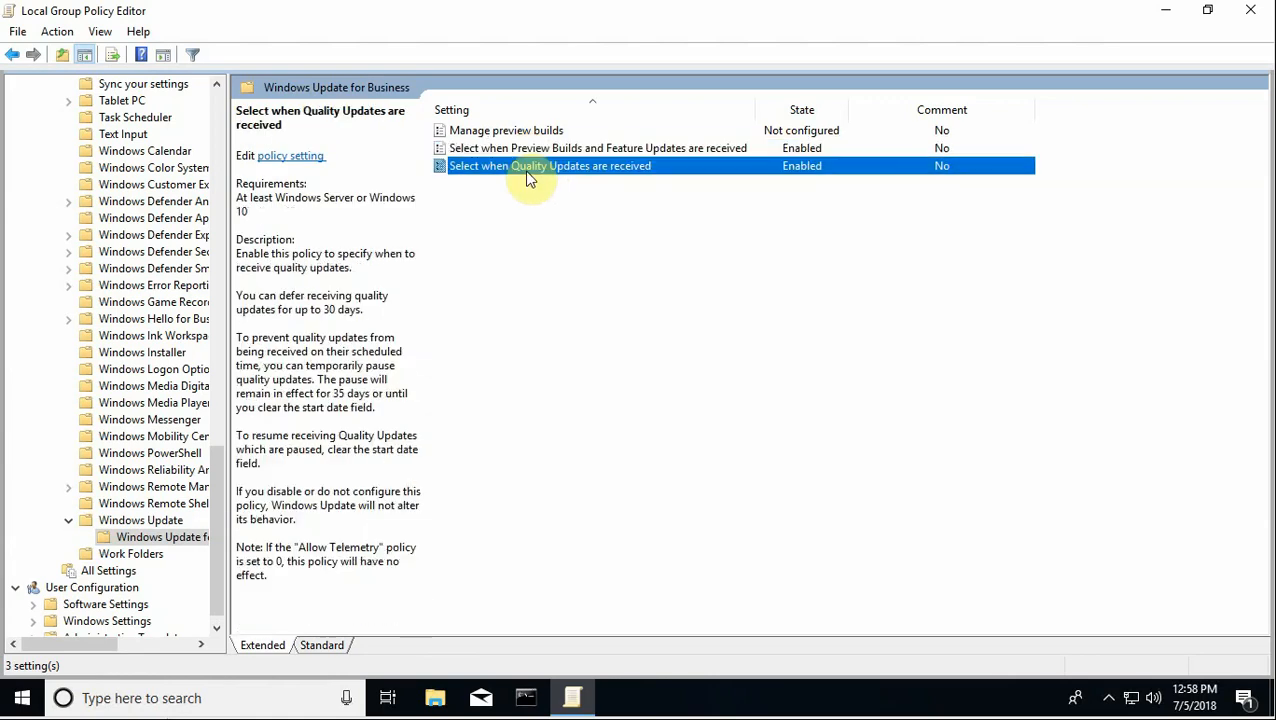
click(523, 153)
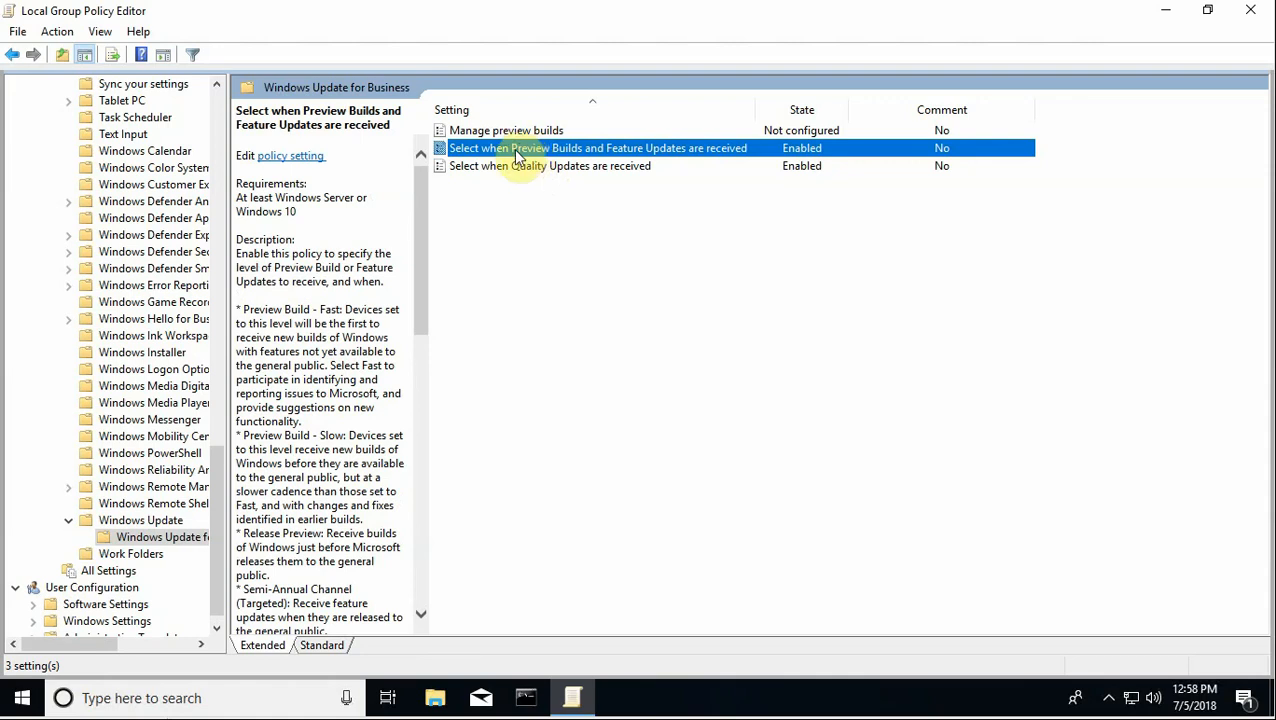
Step: In the Preview Builds and Feature Updates policy, choose the Semi-Annual Channel readiness level, keep the 300-day deferral, and save
double_click(517, 152)
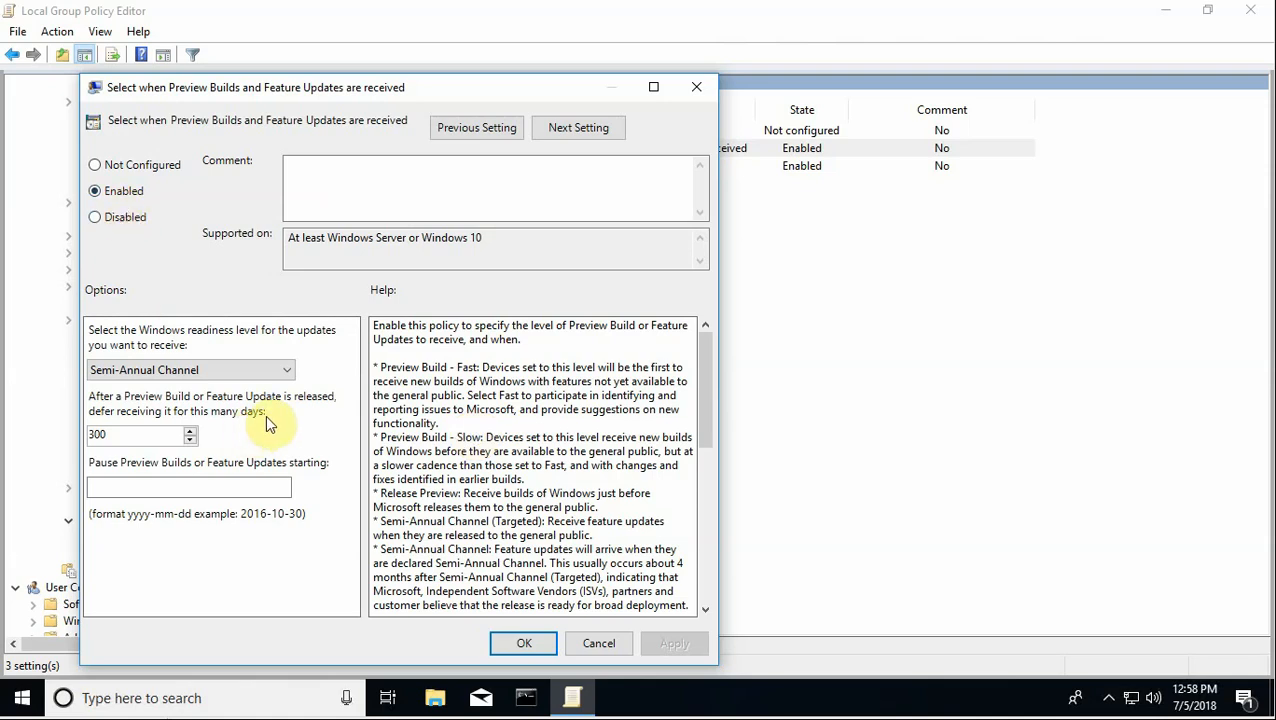
click(290, 370)
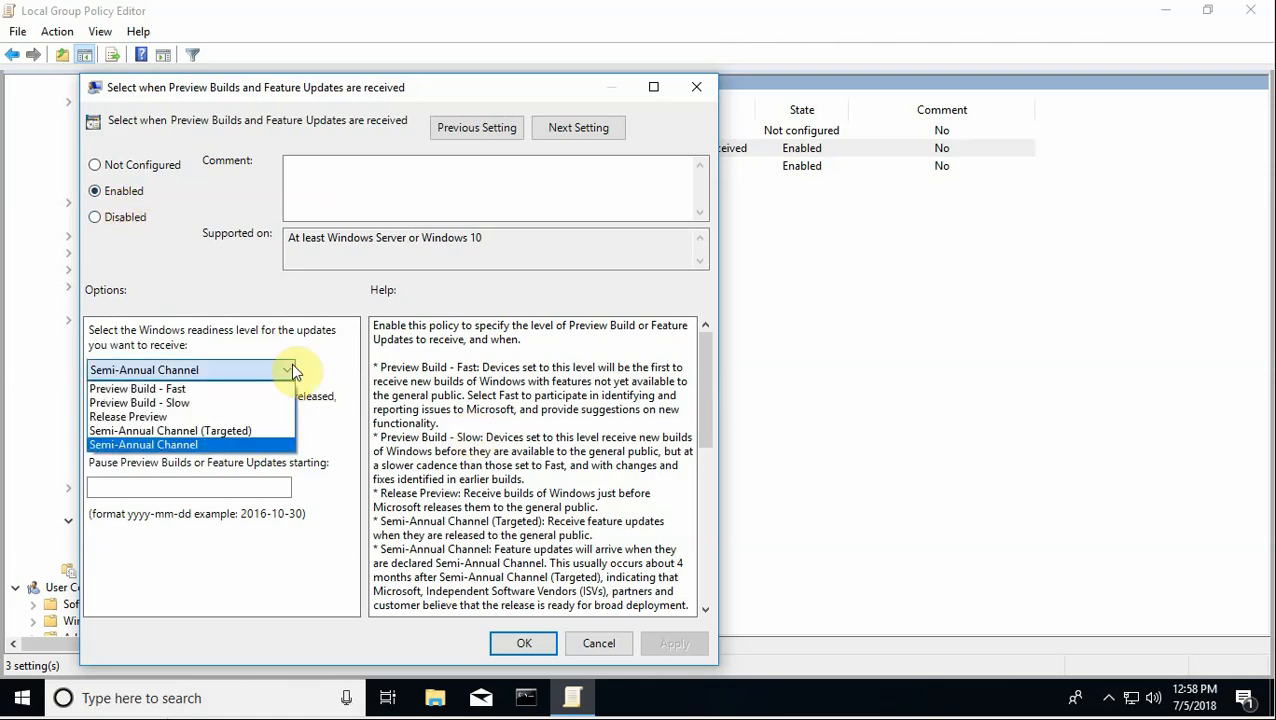
click(203, 445)
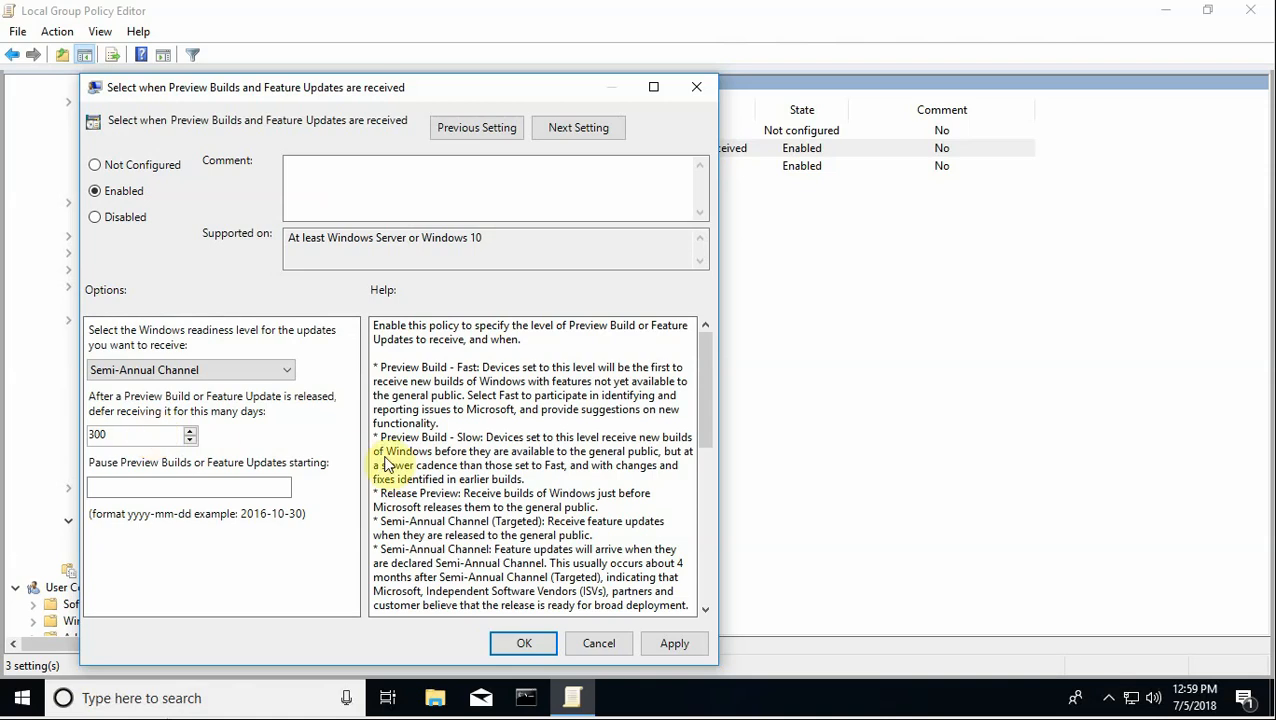
drag(710, 391, 705, 491)
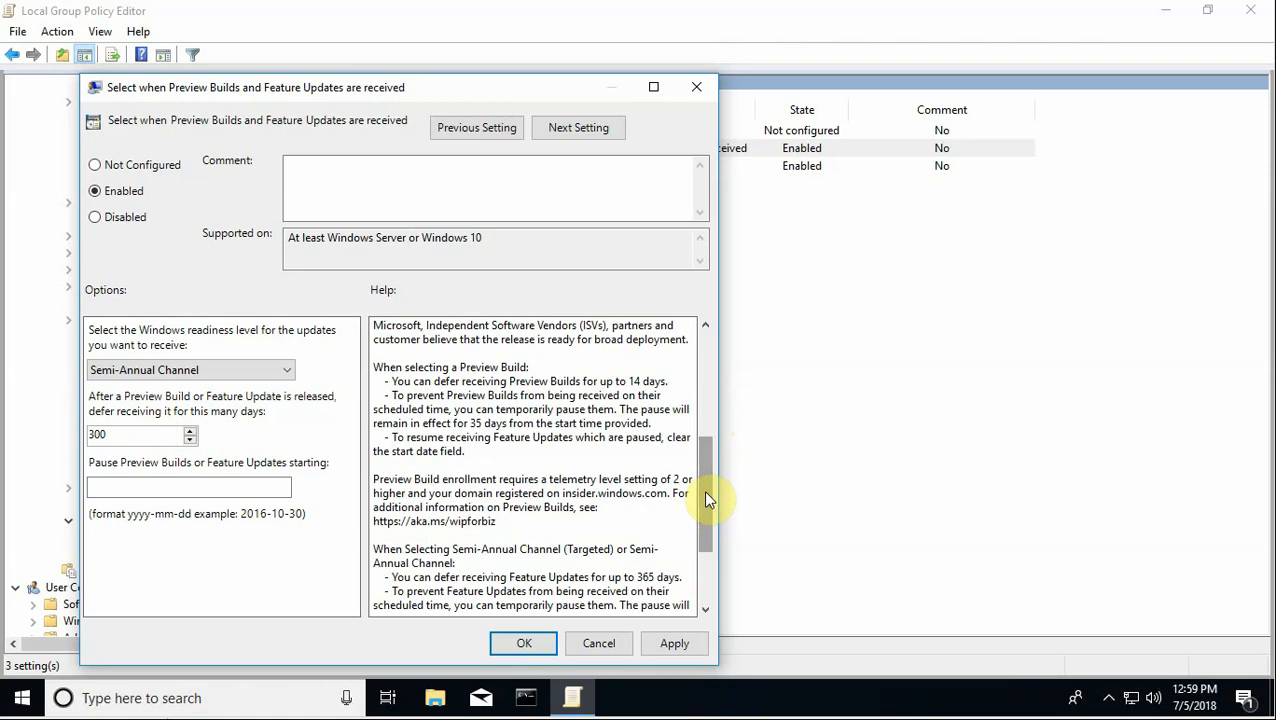
drag(706, 440, 703, 340)
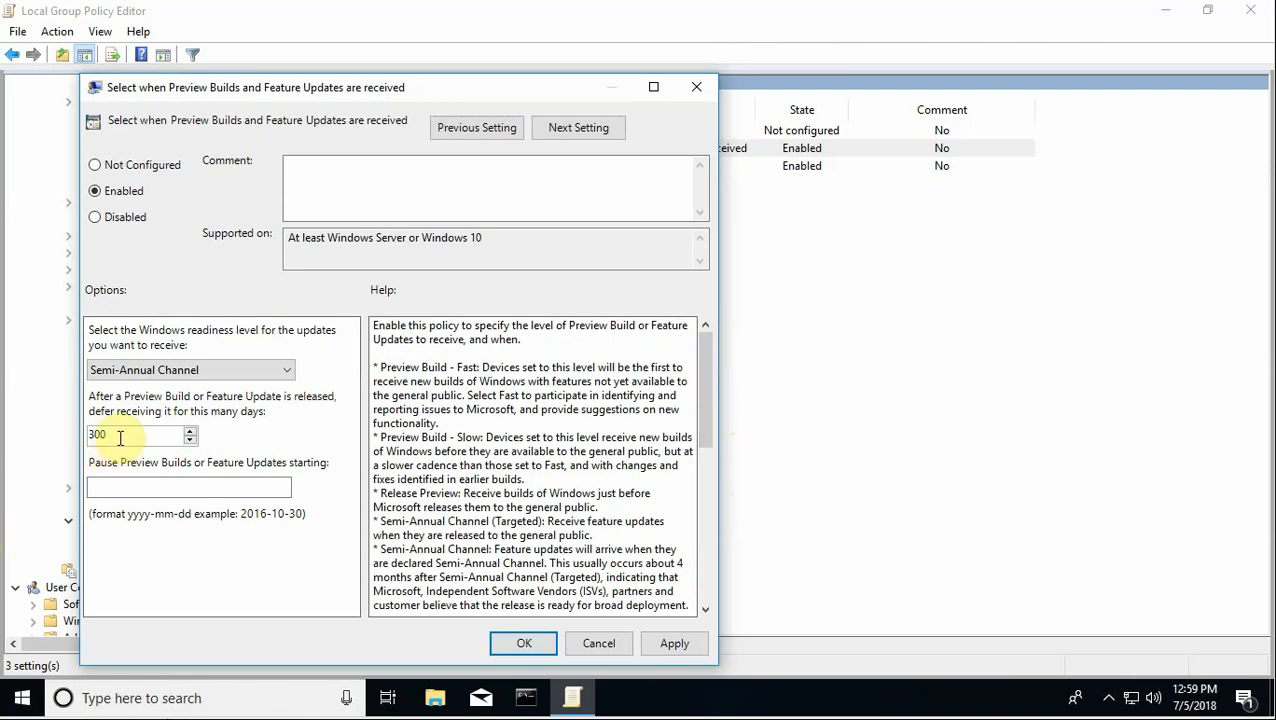
drag(120, 437, 83, 447)
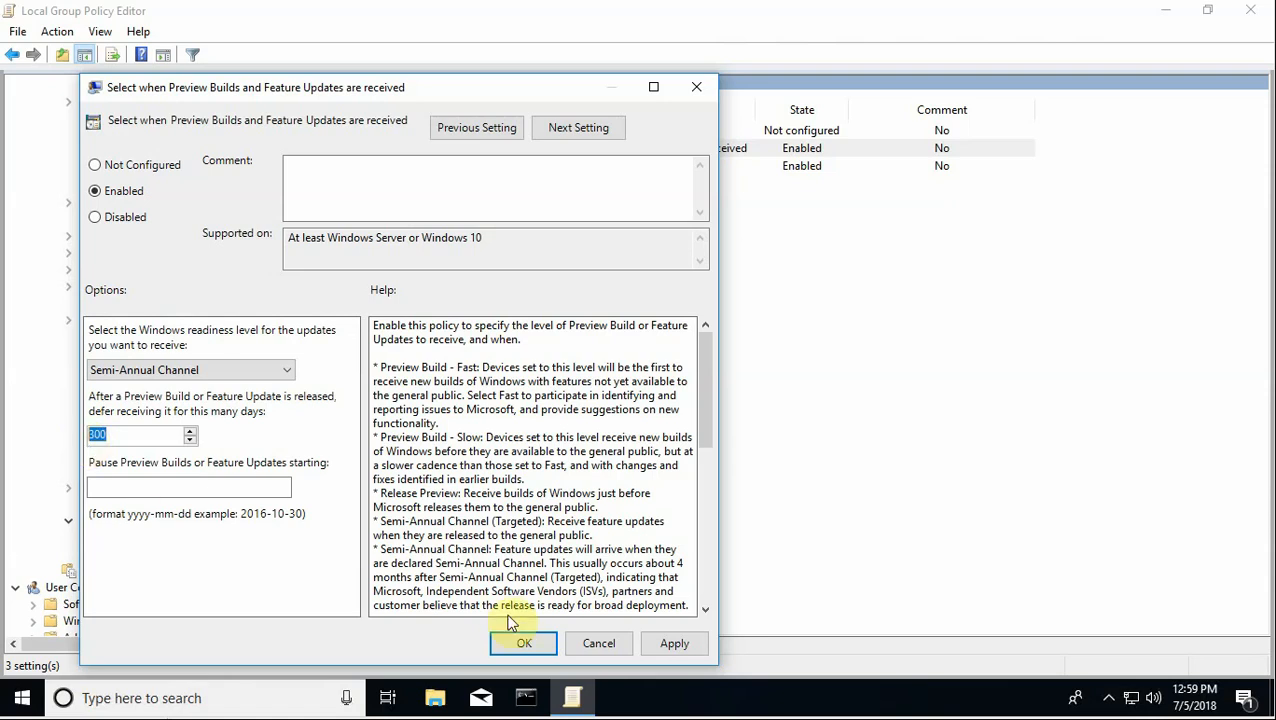
click(522, 643)
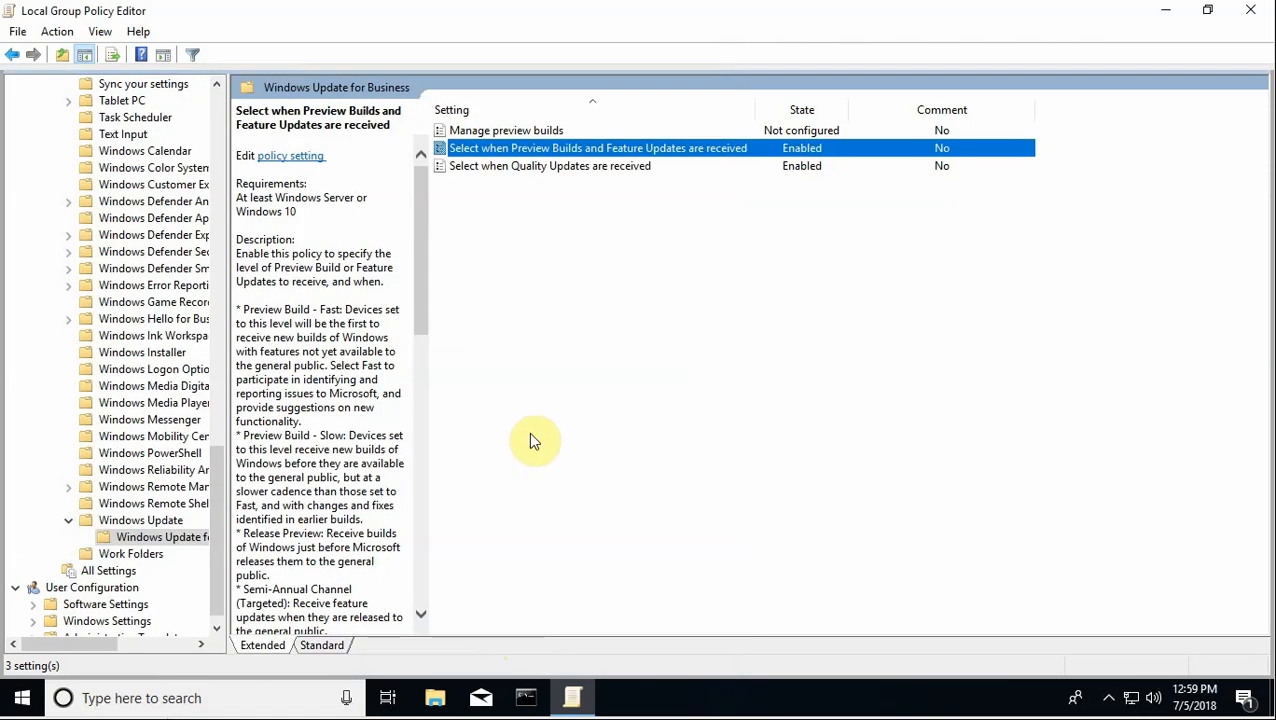
Step: Set the deferral in the "Select when Quality Updates are received" policy to 25 days and save it
double_click(541, 167)
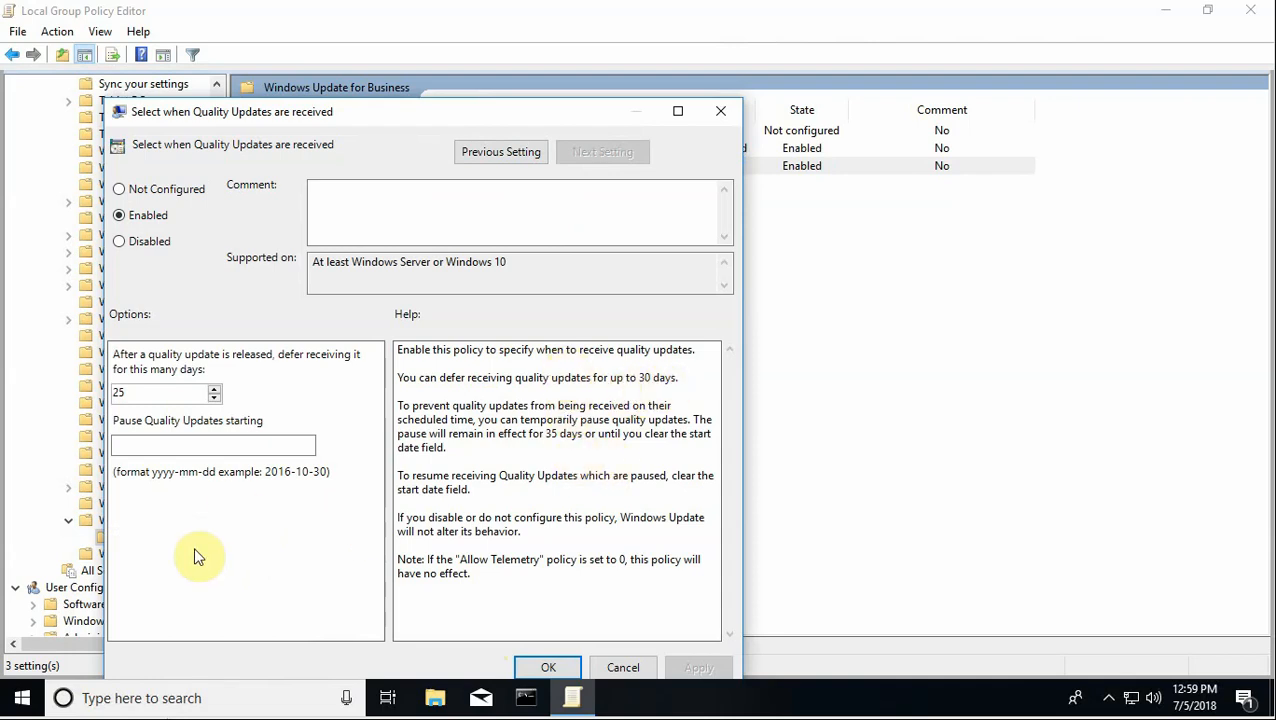
drag(165, 392, 113, 392)
text(5)
key(BackSpace)
text(25)
click(545, 667)
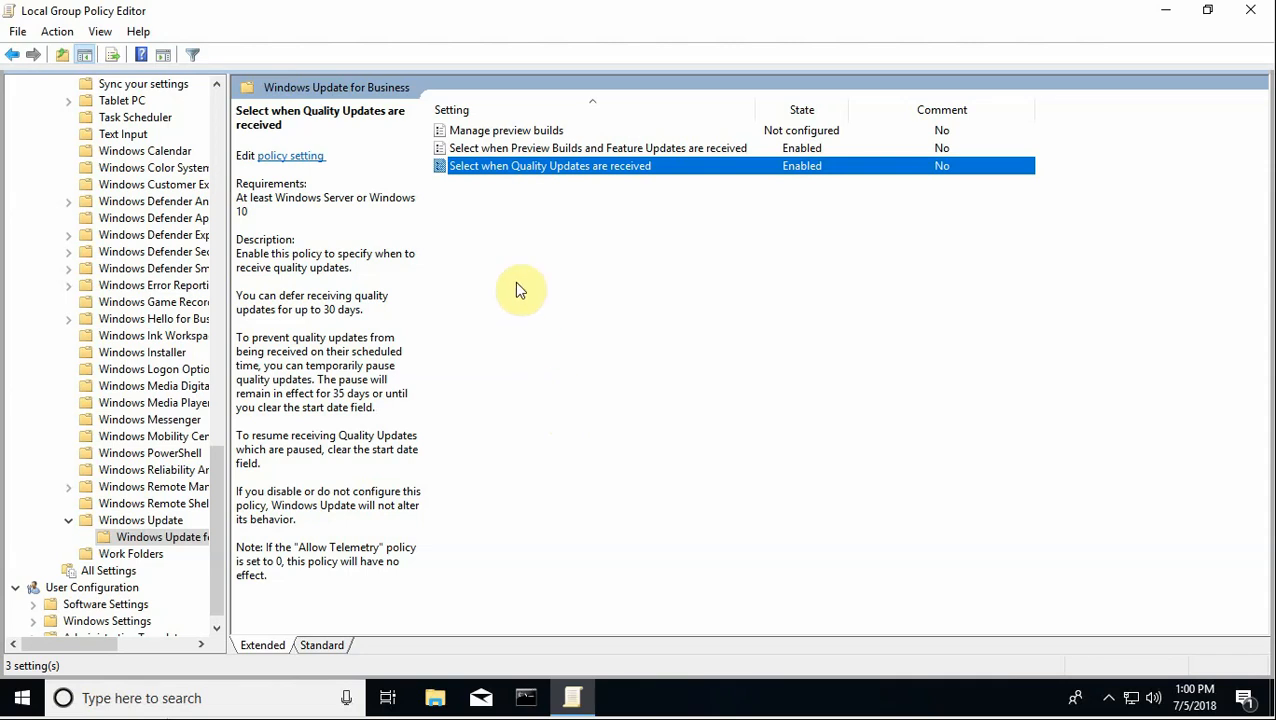
Step: Return to the Windows Update policies, review the Configure Automatic Updates settings, and close the policy without changes
click(13, 55)
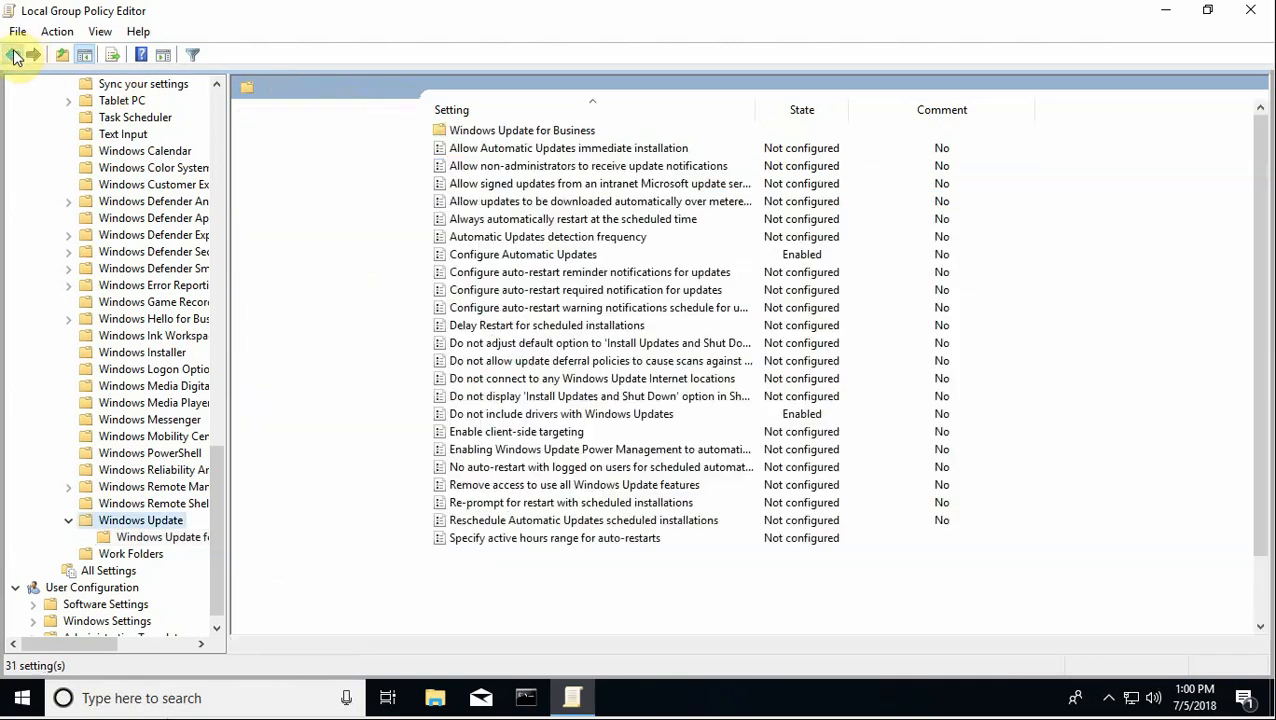
double_click(580, 254)
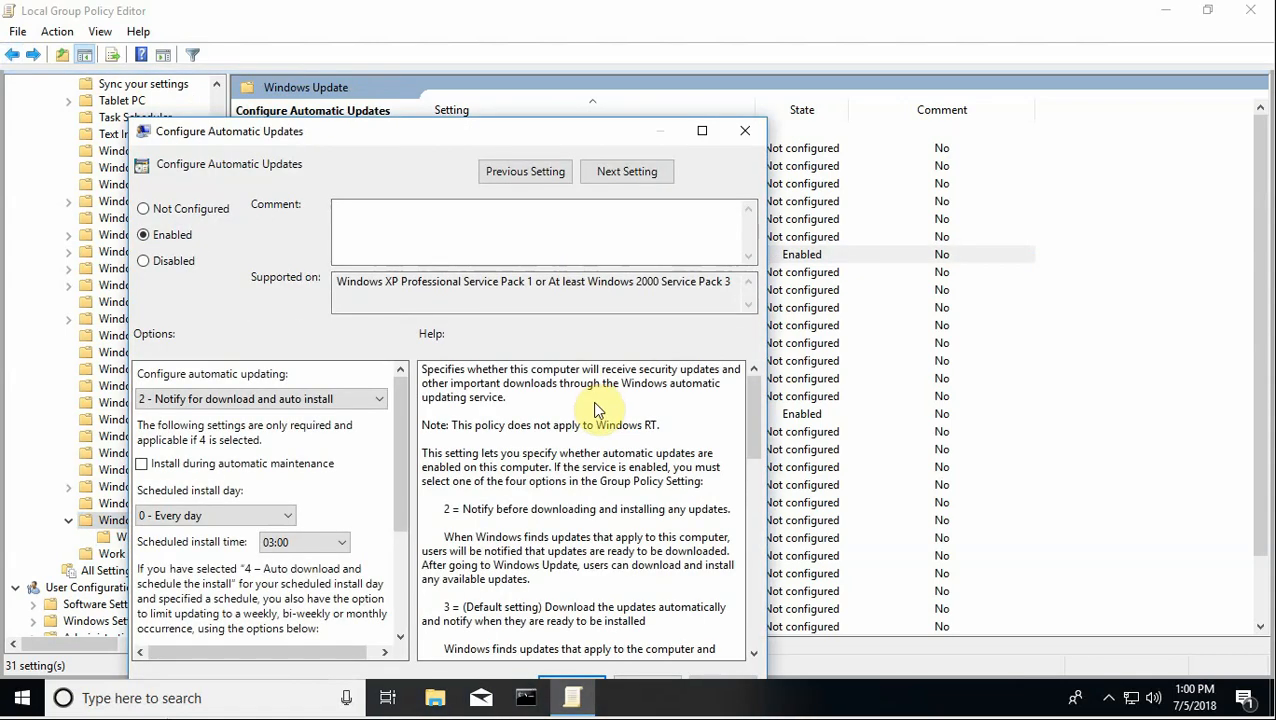
click(746, 131)
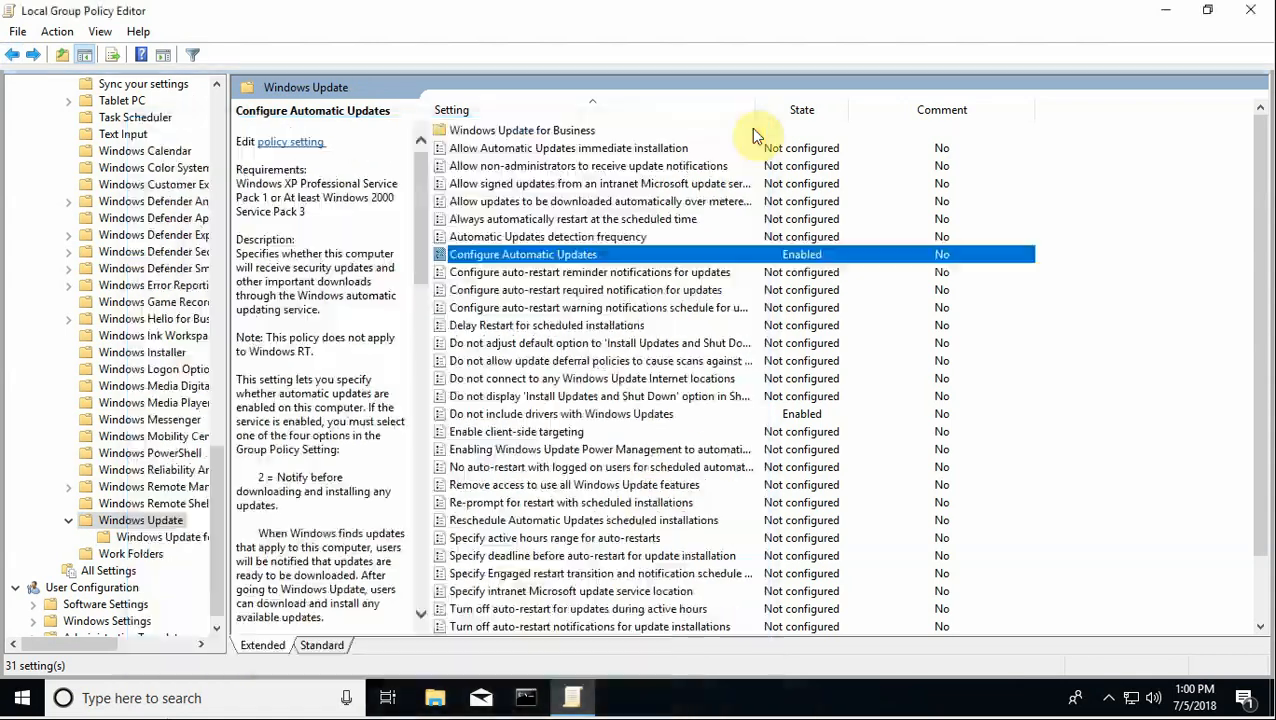